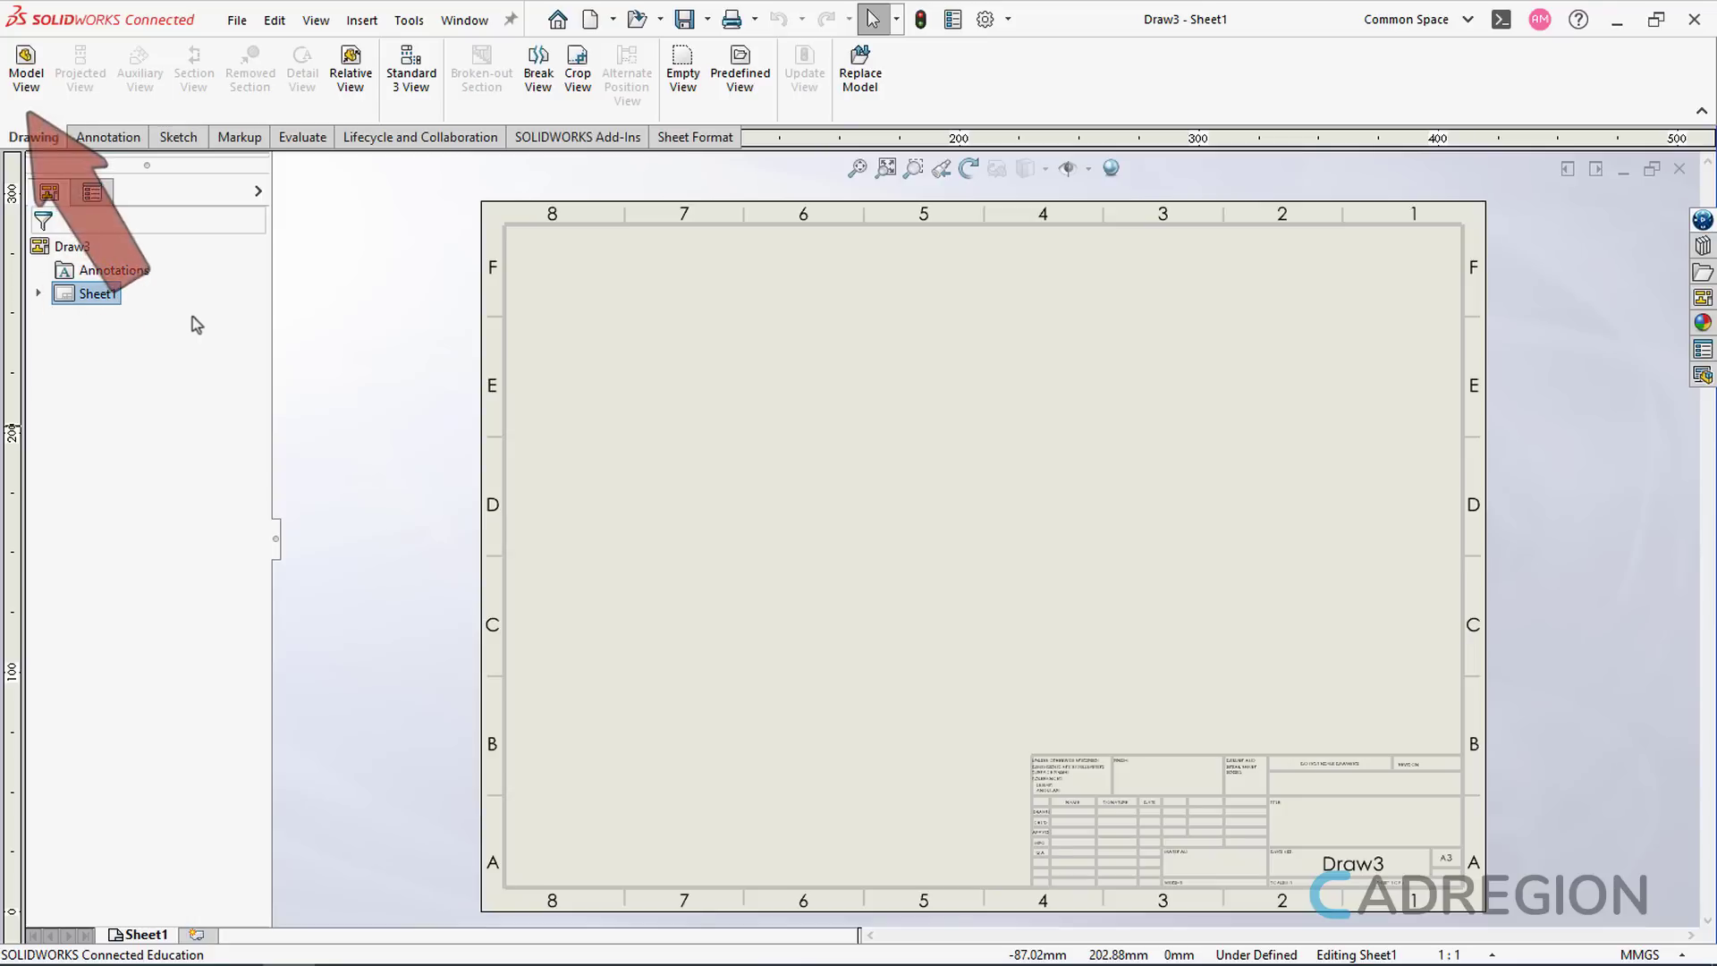
- Begin a new Model View on the blank A3 drawing sheet
click(43, 93)
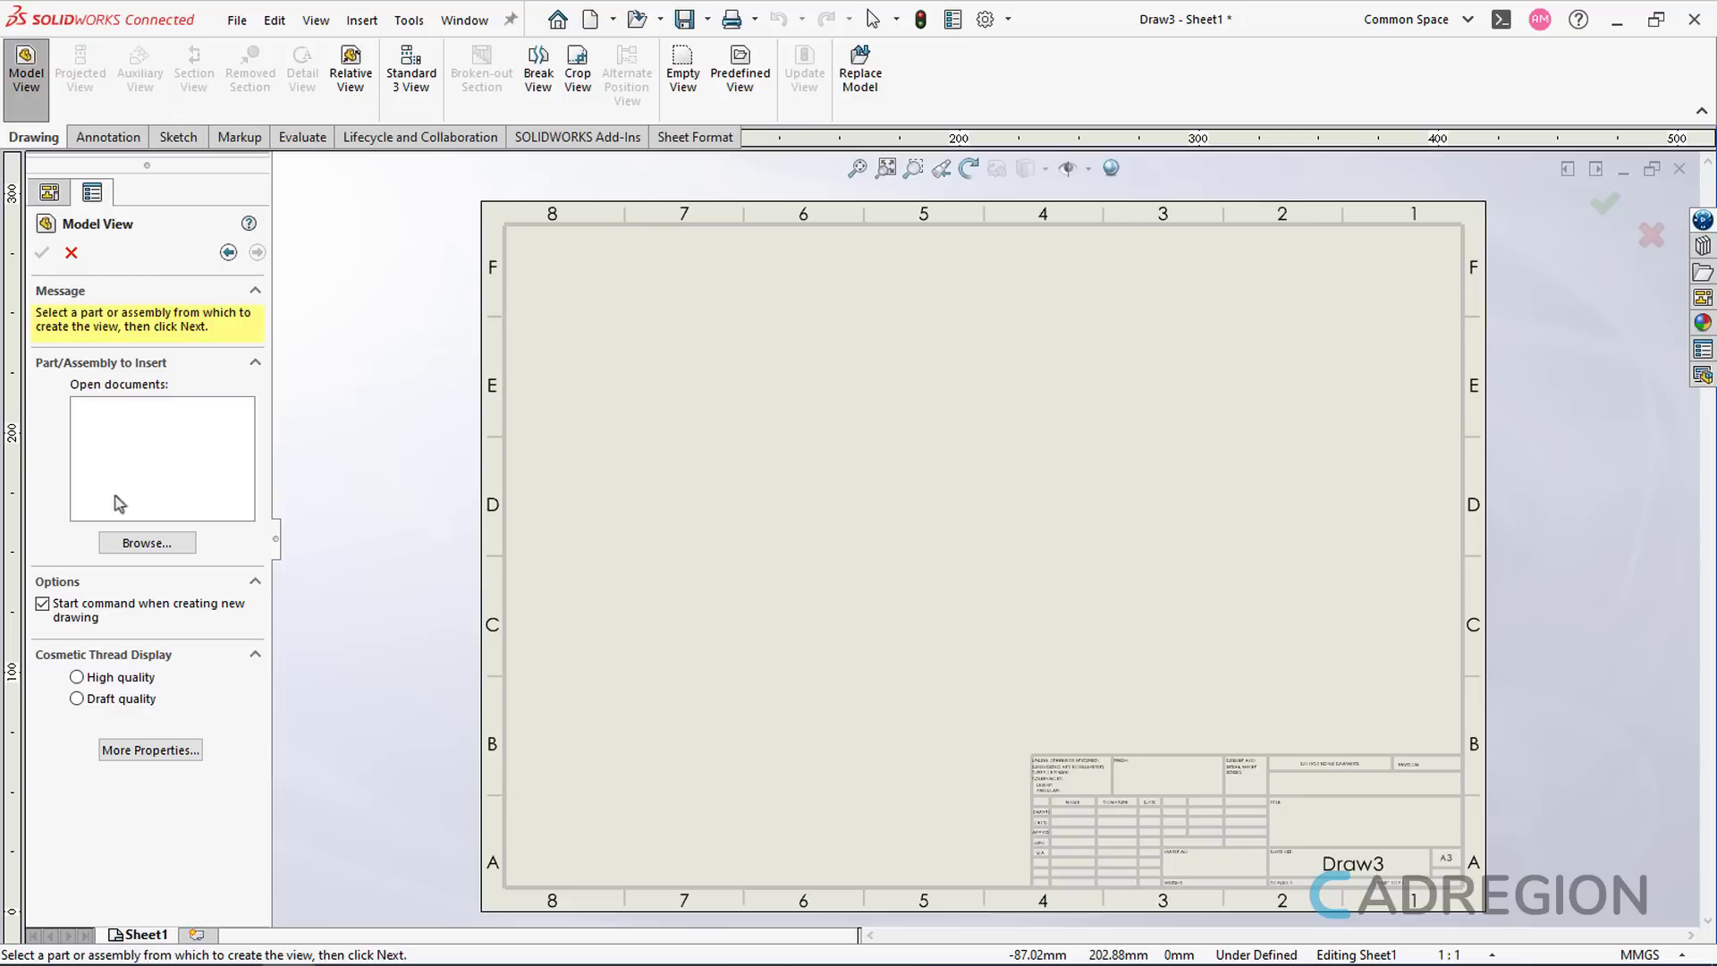
- Load Assem1 exploded.SLDASM as the model for the view
click(146, 543)
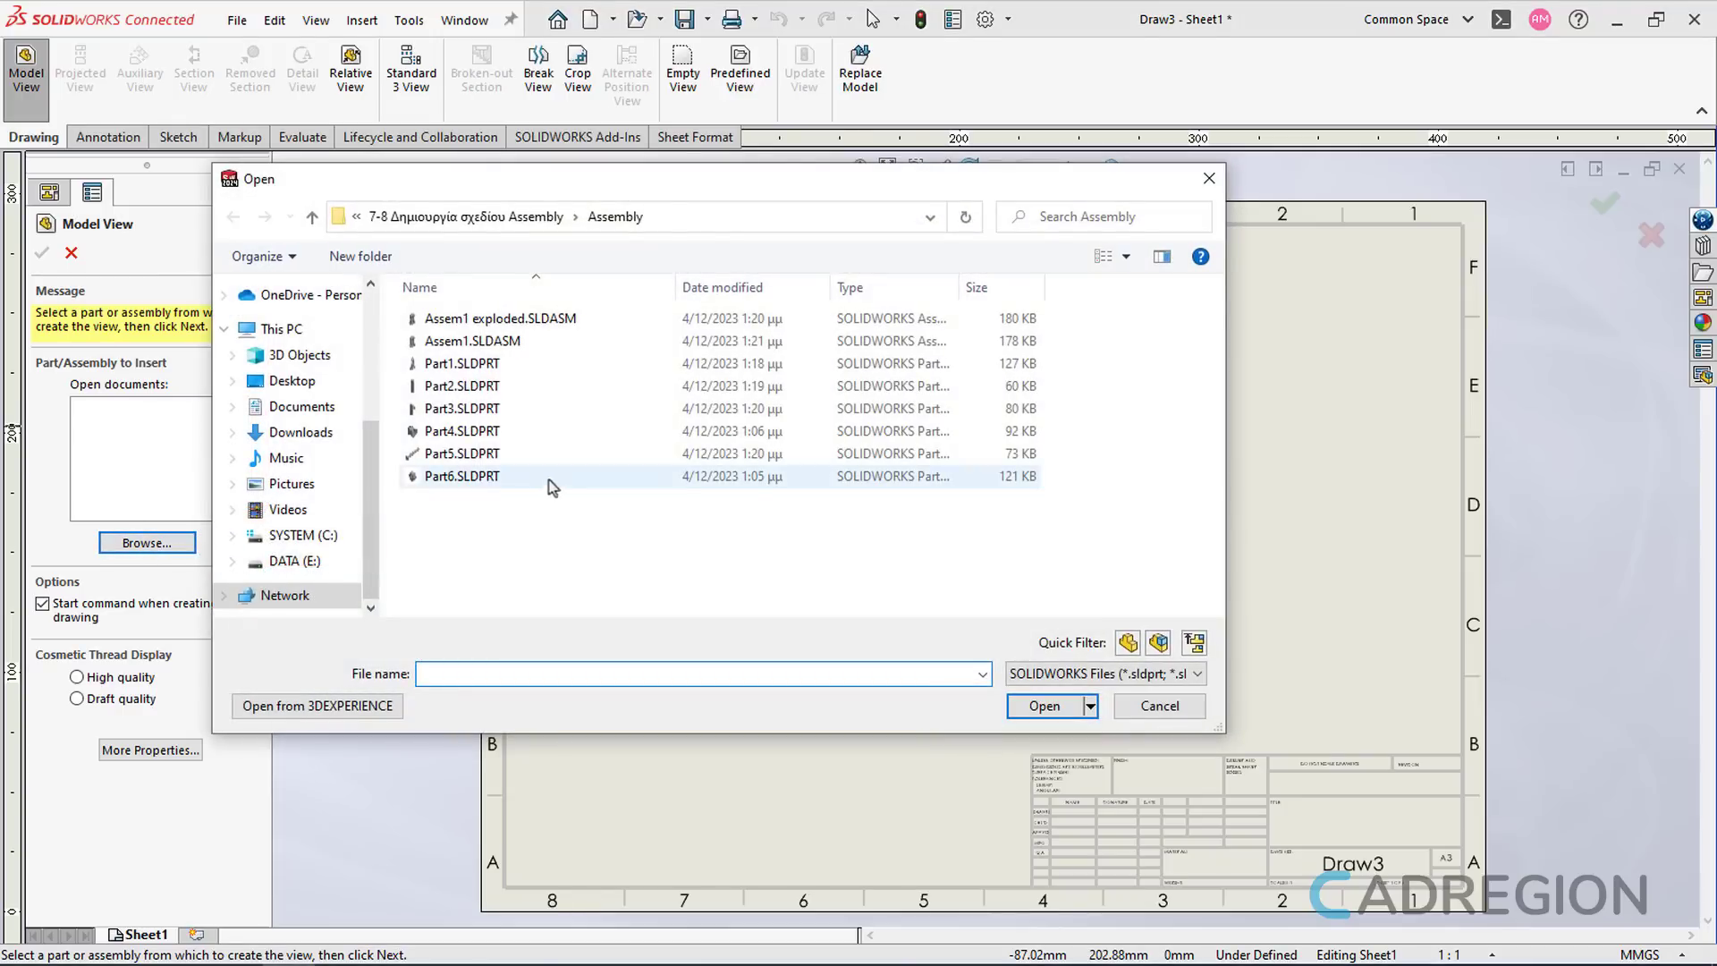
click(572, 324)
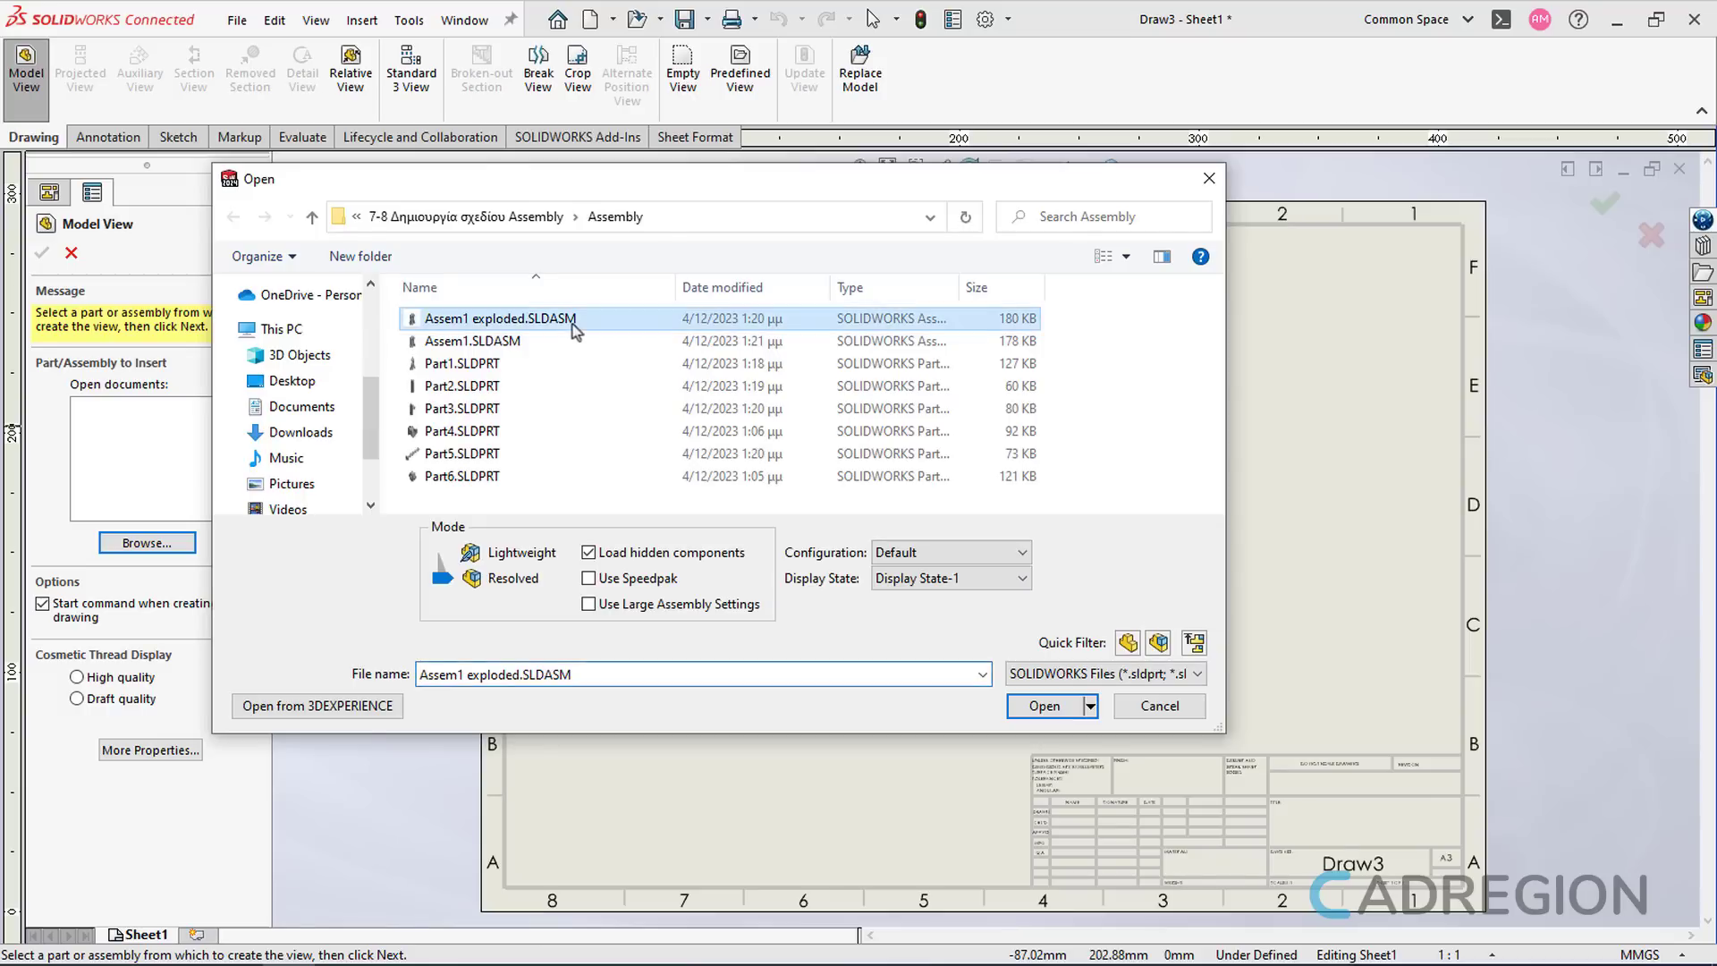
click(1059, 711)
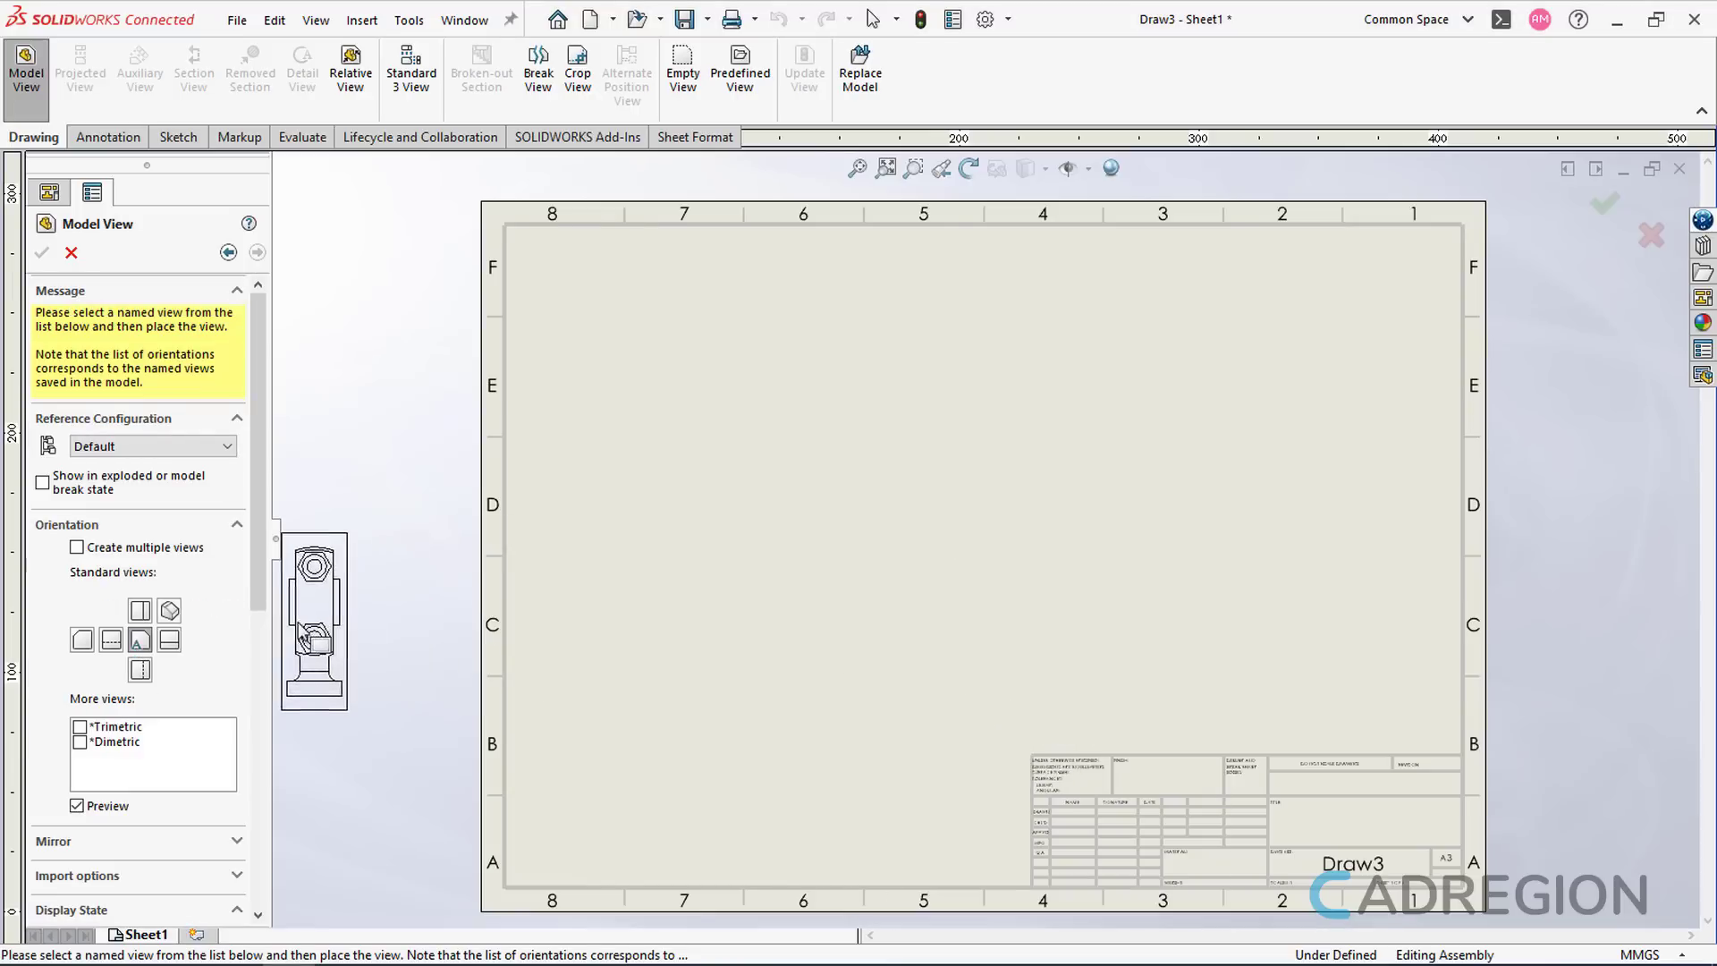
- Place a shaded isometric view of Assem1 exploded near the sheet's top-right corner
click(170, 612)
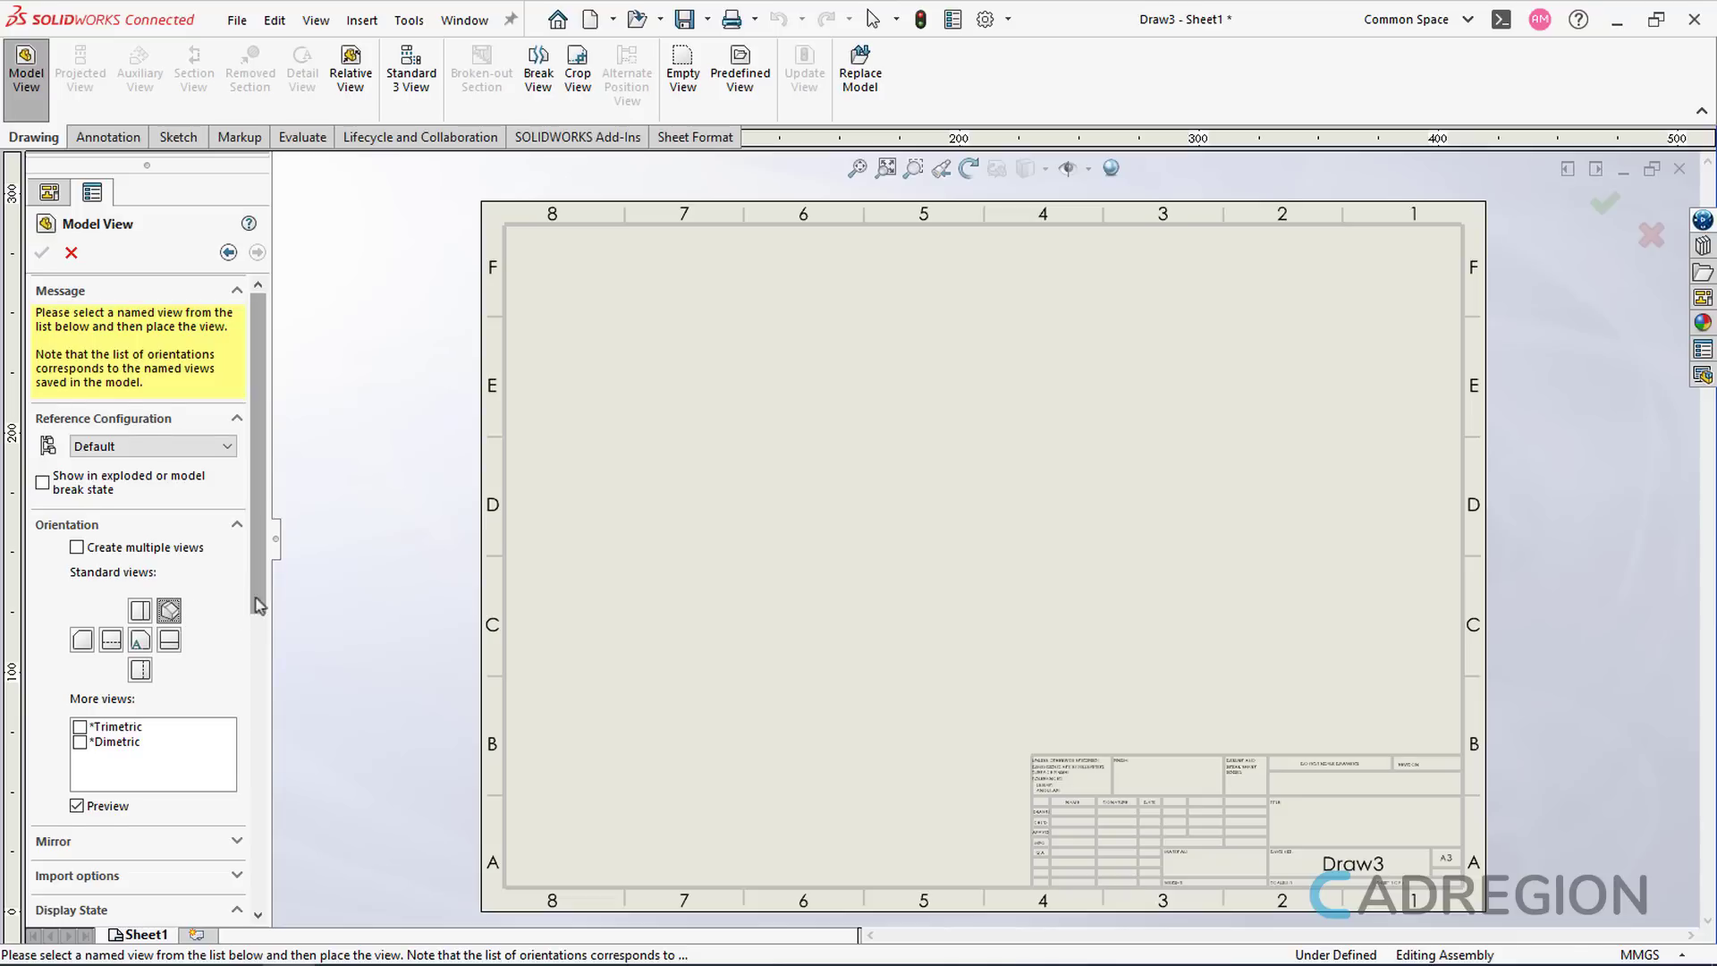
scroll(170, 735, down, 5)
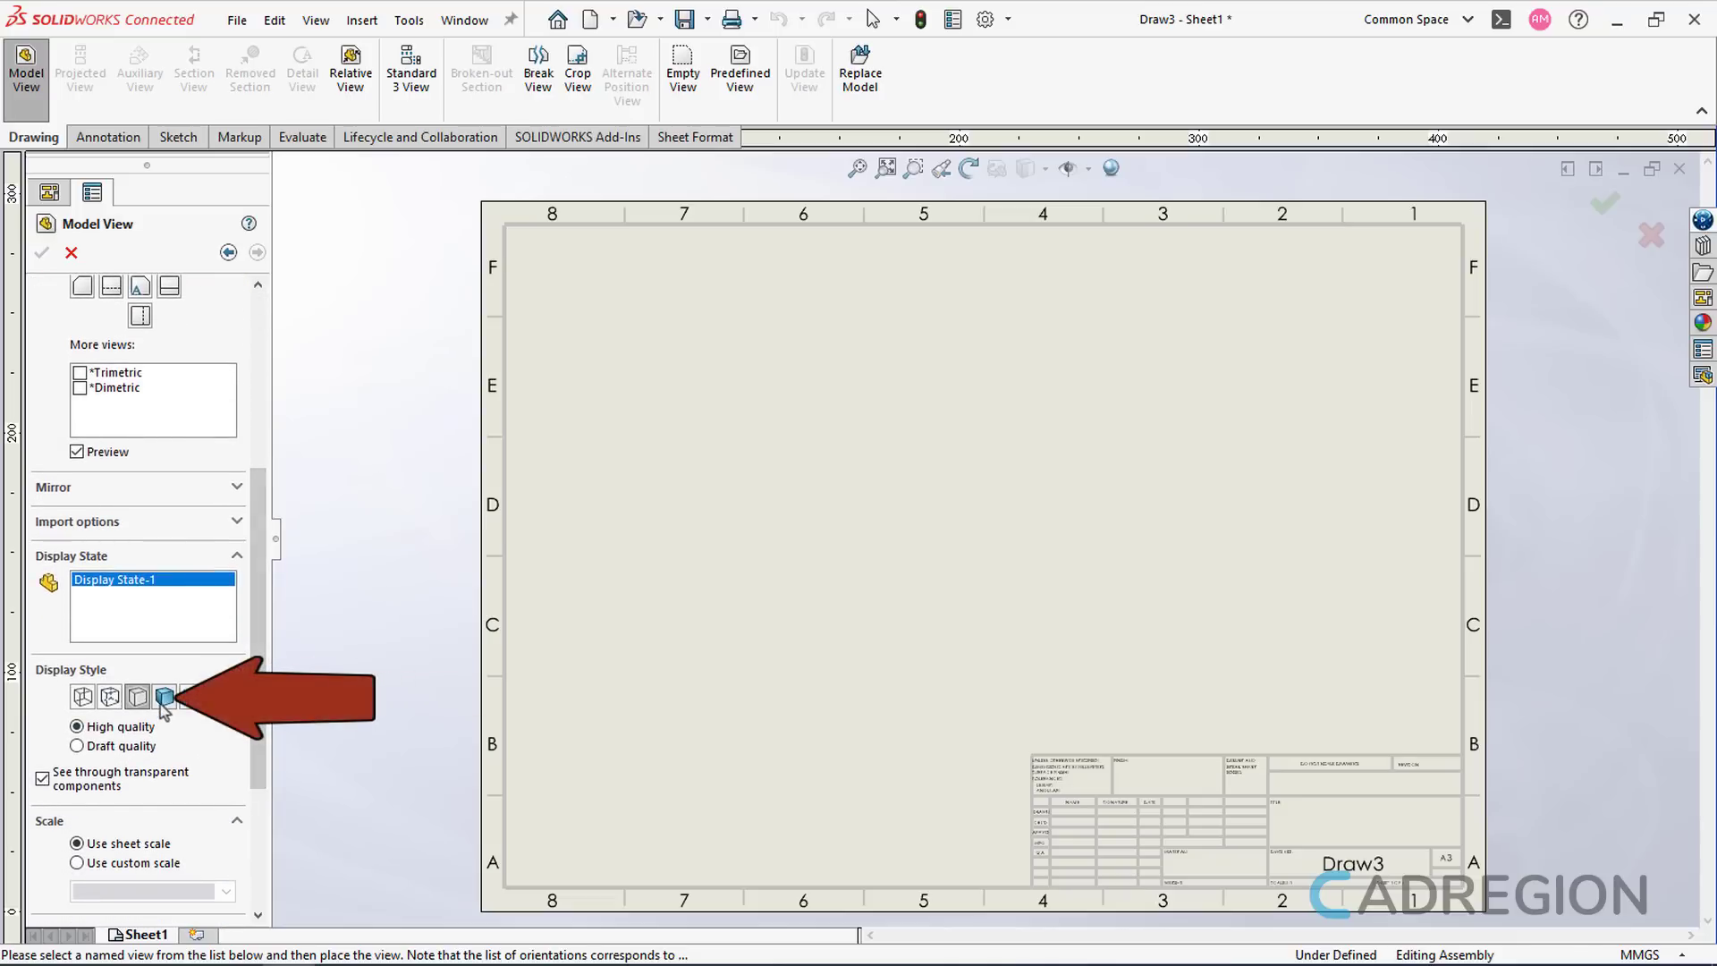
click(163, 700)
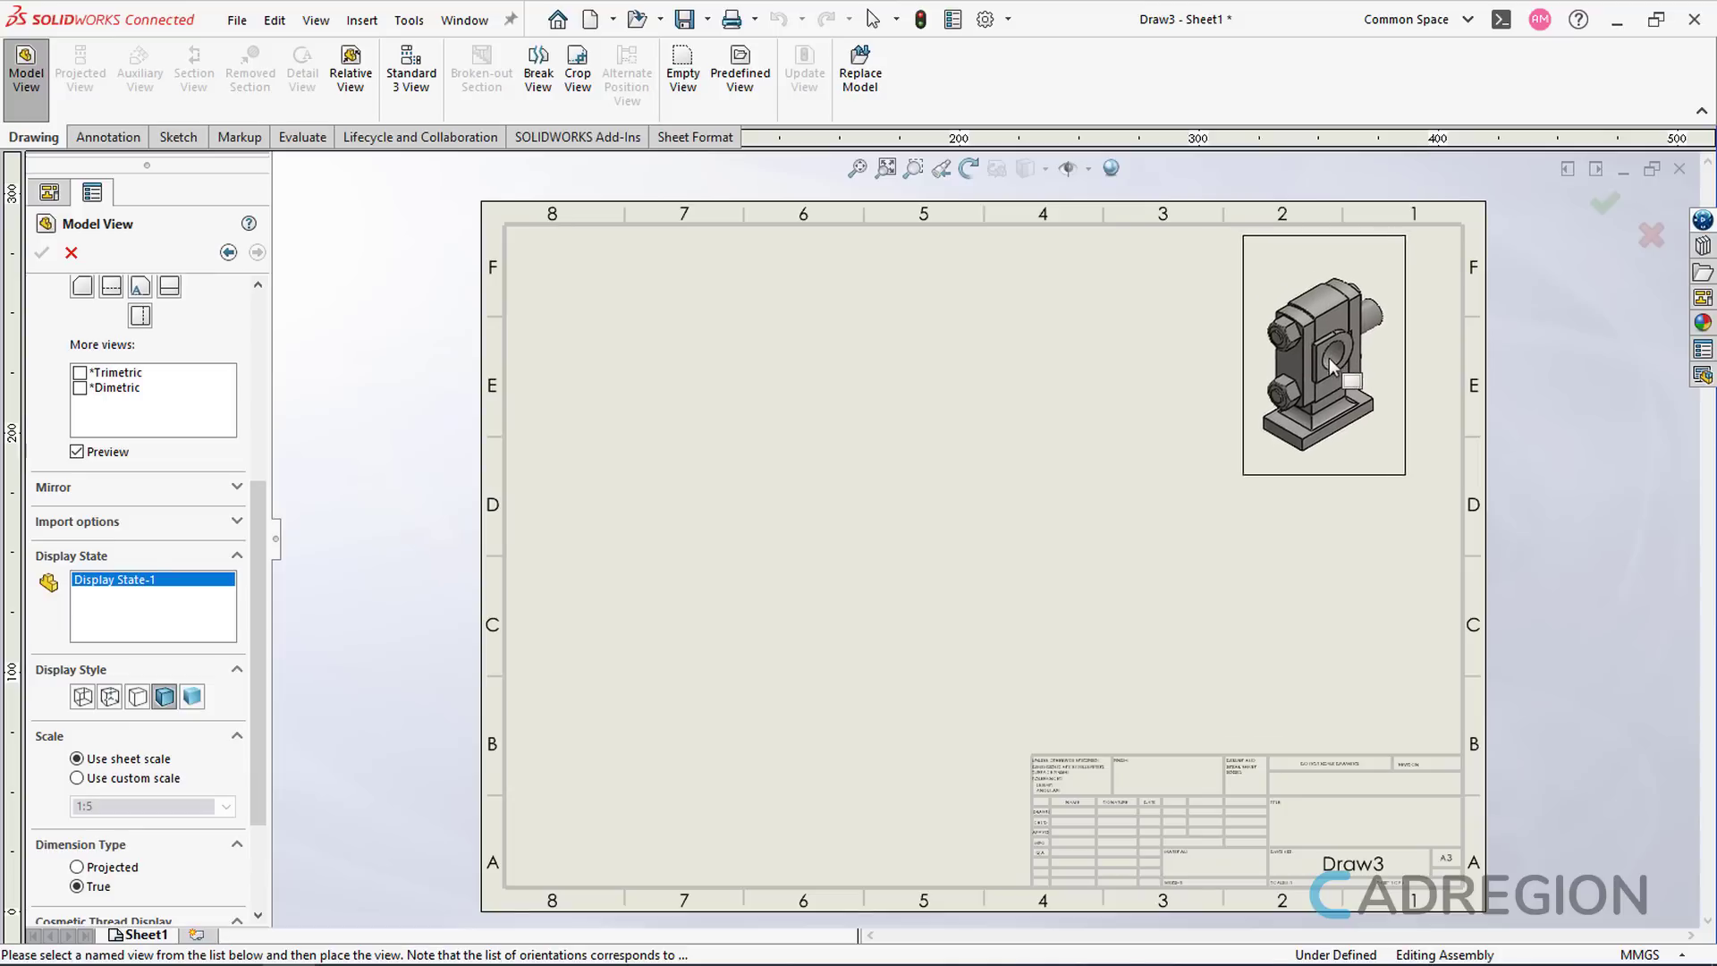
click(1349, 340)
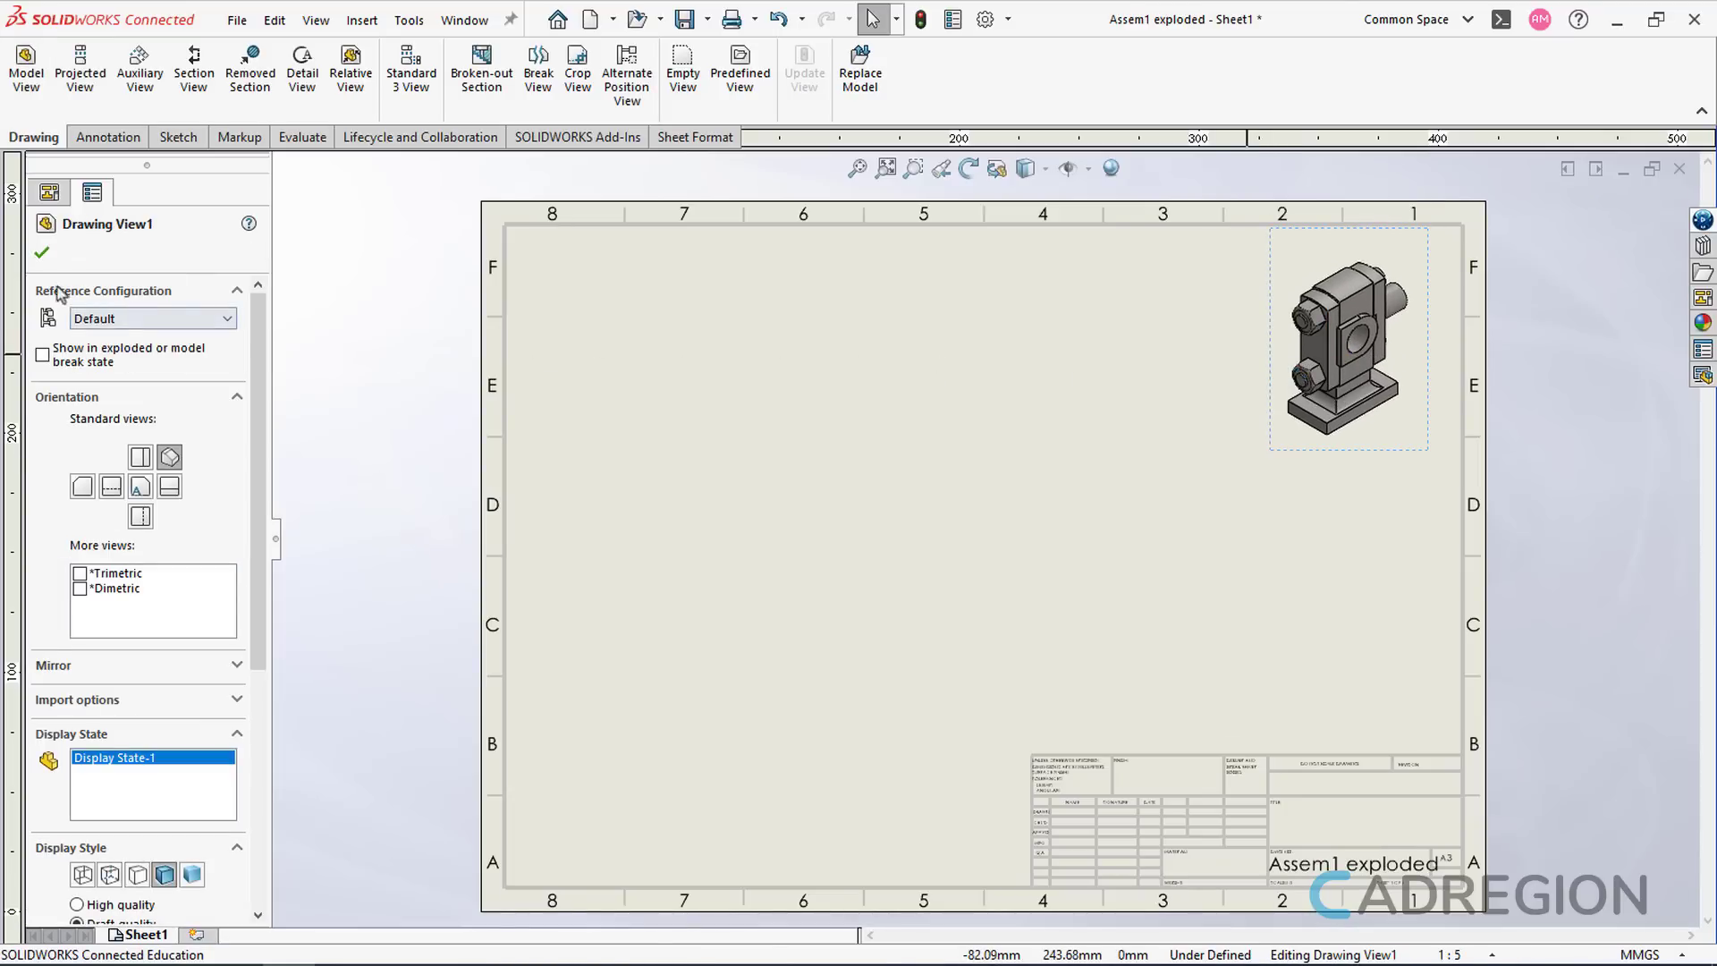
click(41, 254)
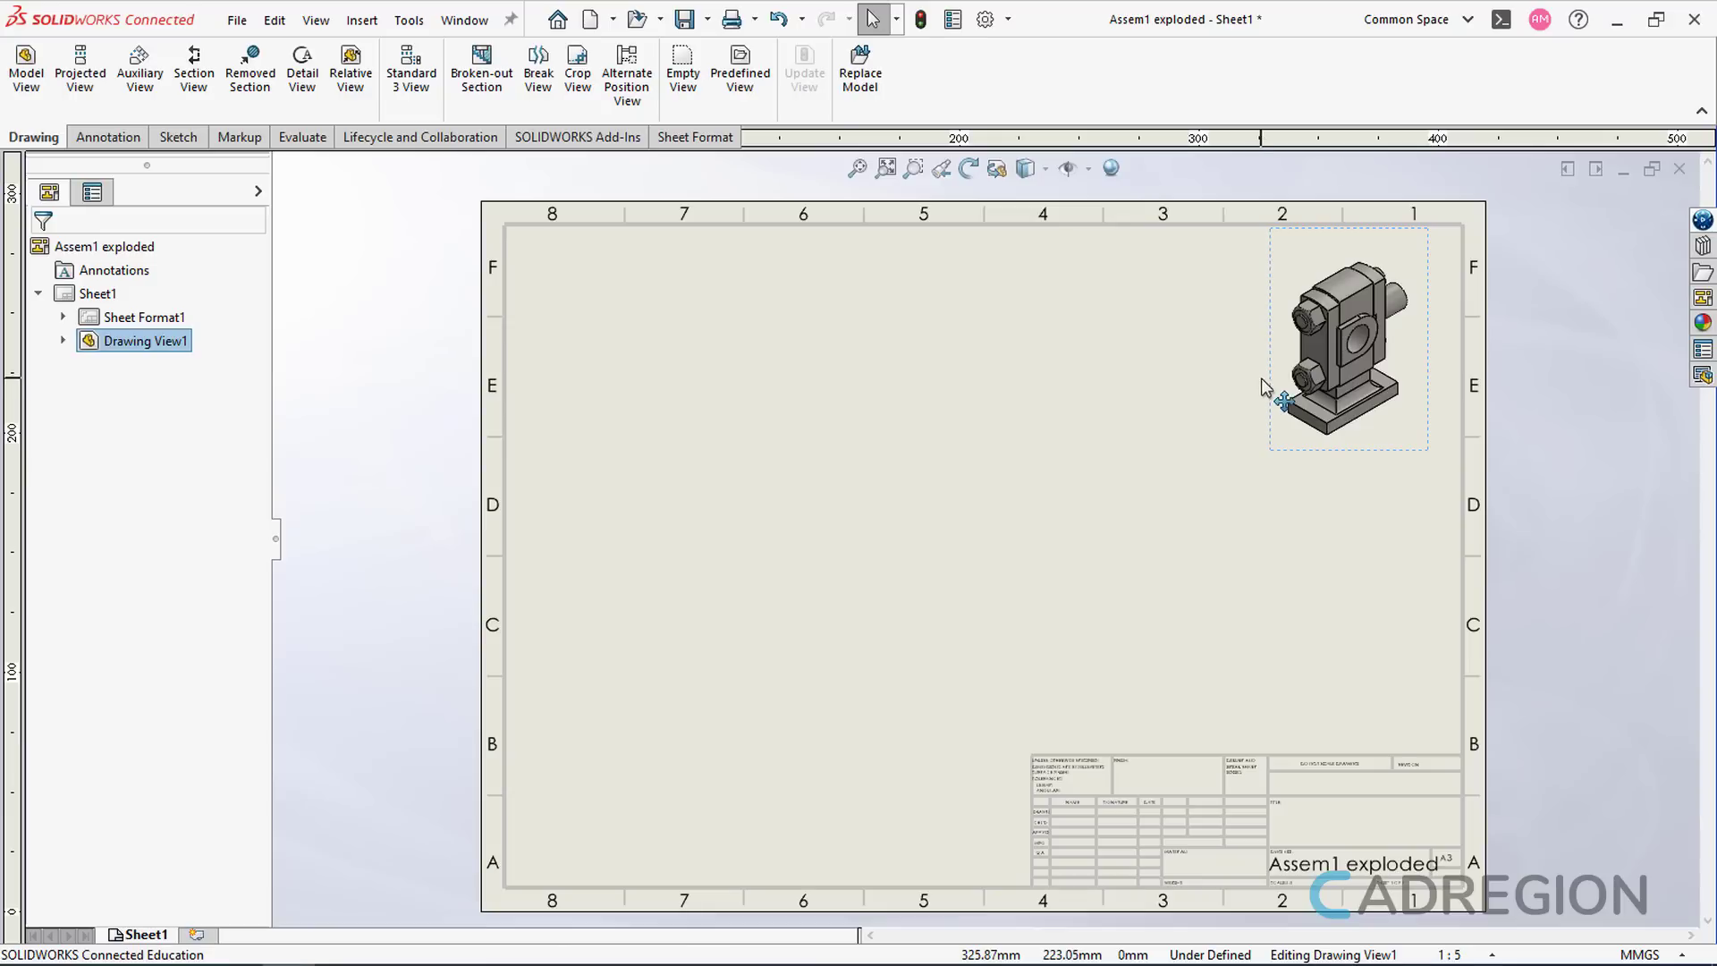
key(ctrl+c)
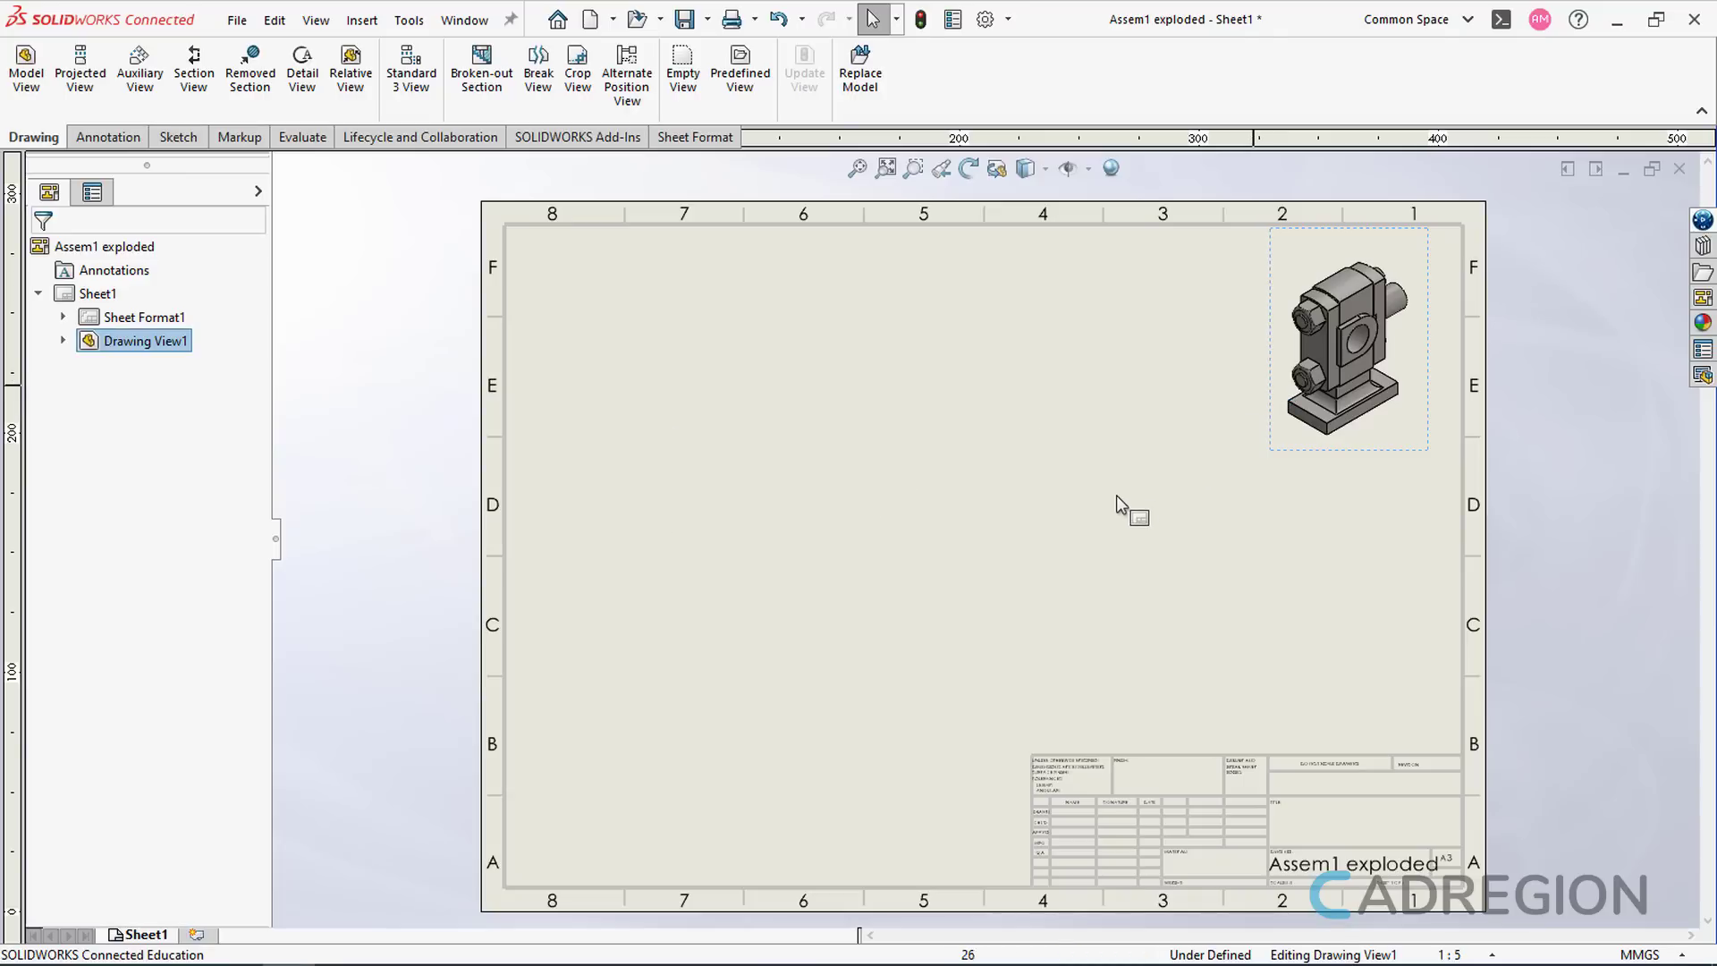
- Paste a copy of the isometric view as Drawing View2 and move it lower
key(ctrl+v)
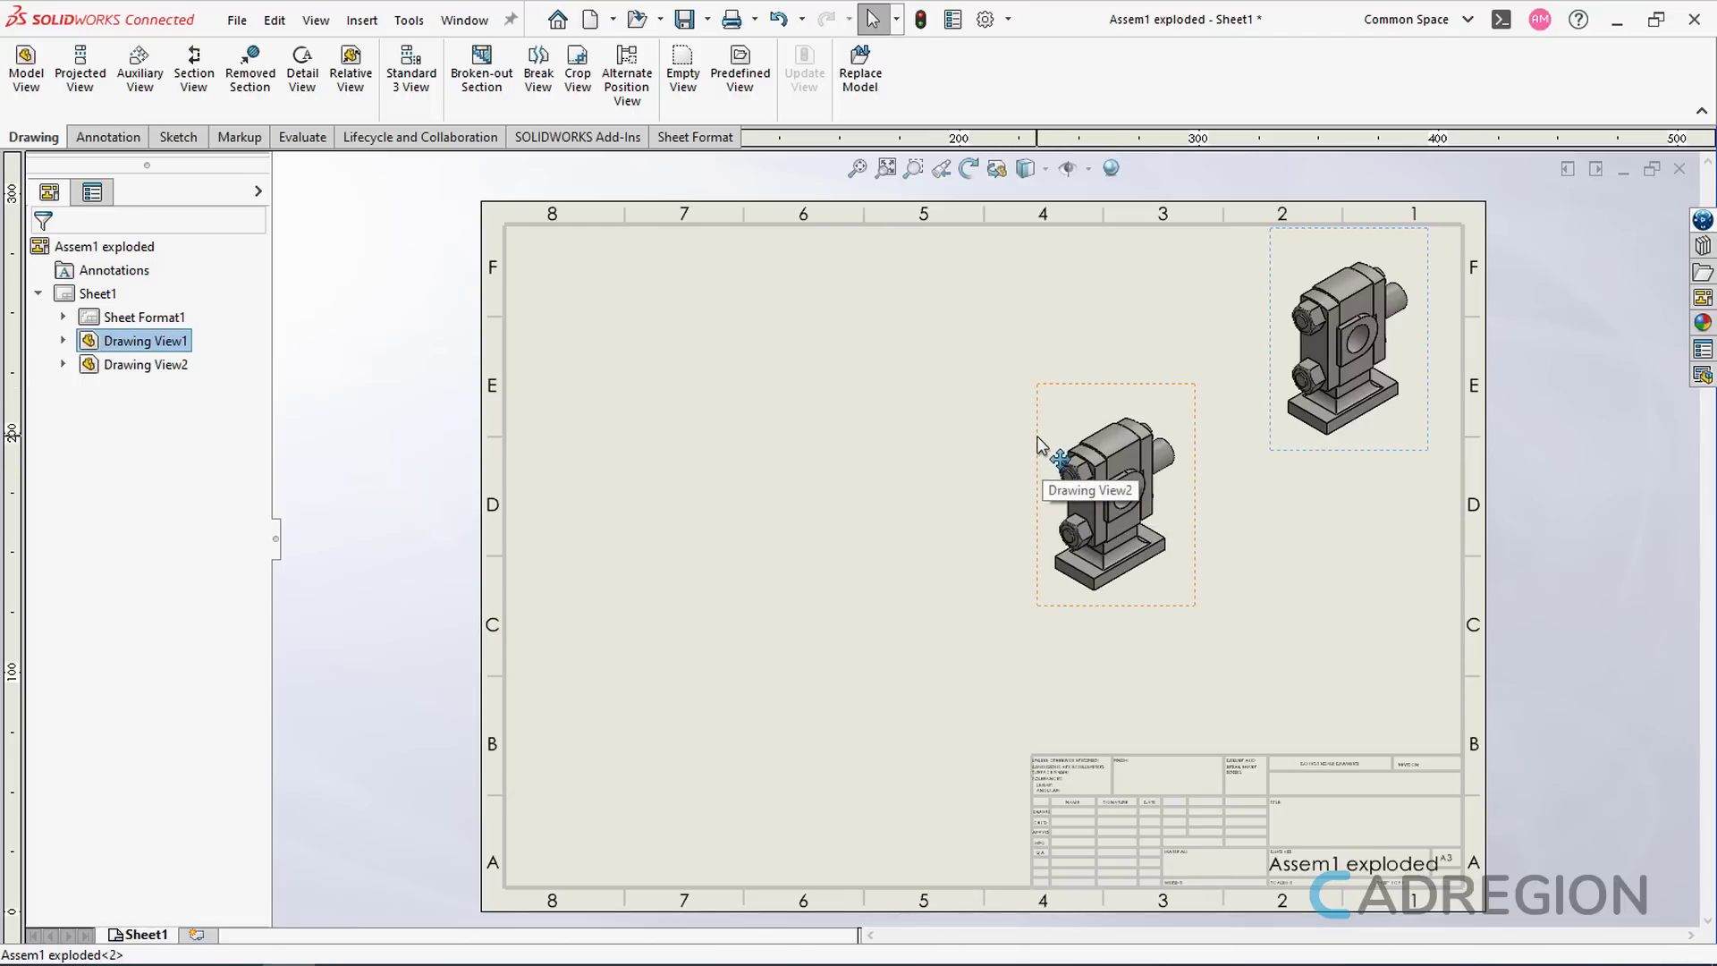
mouse_move(1043, 449)
mouse_down()
mouse_move(1152, 518)
mouse_move(1159, 547)
mouse_up()
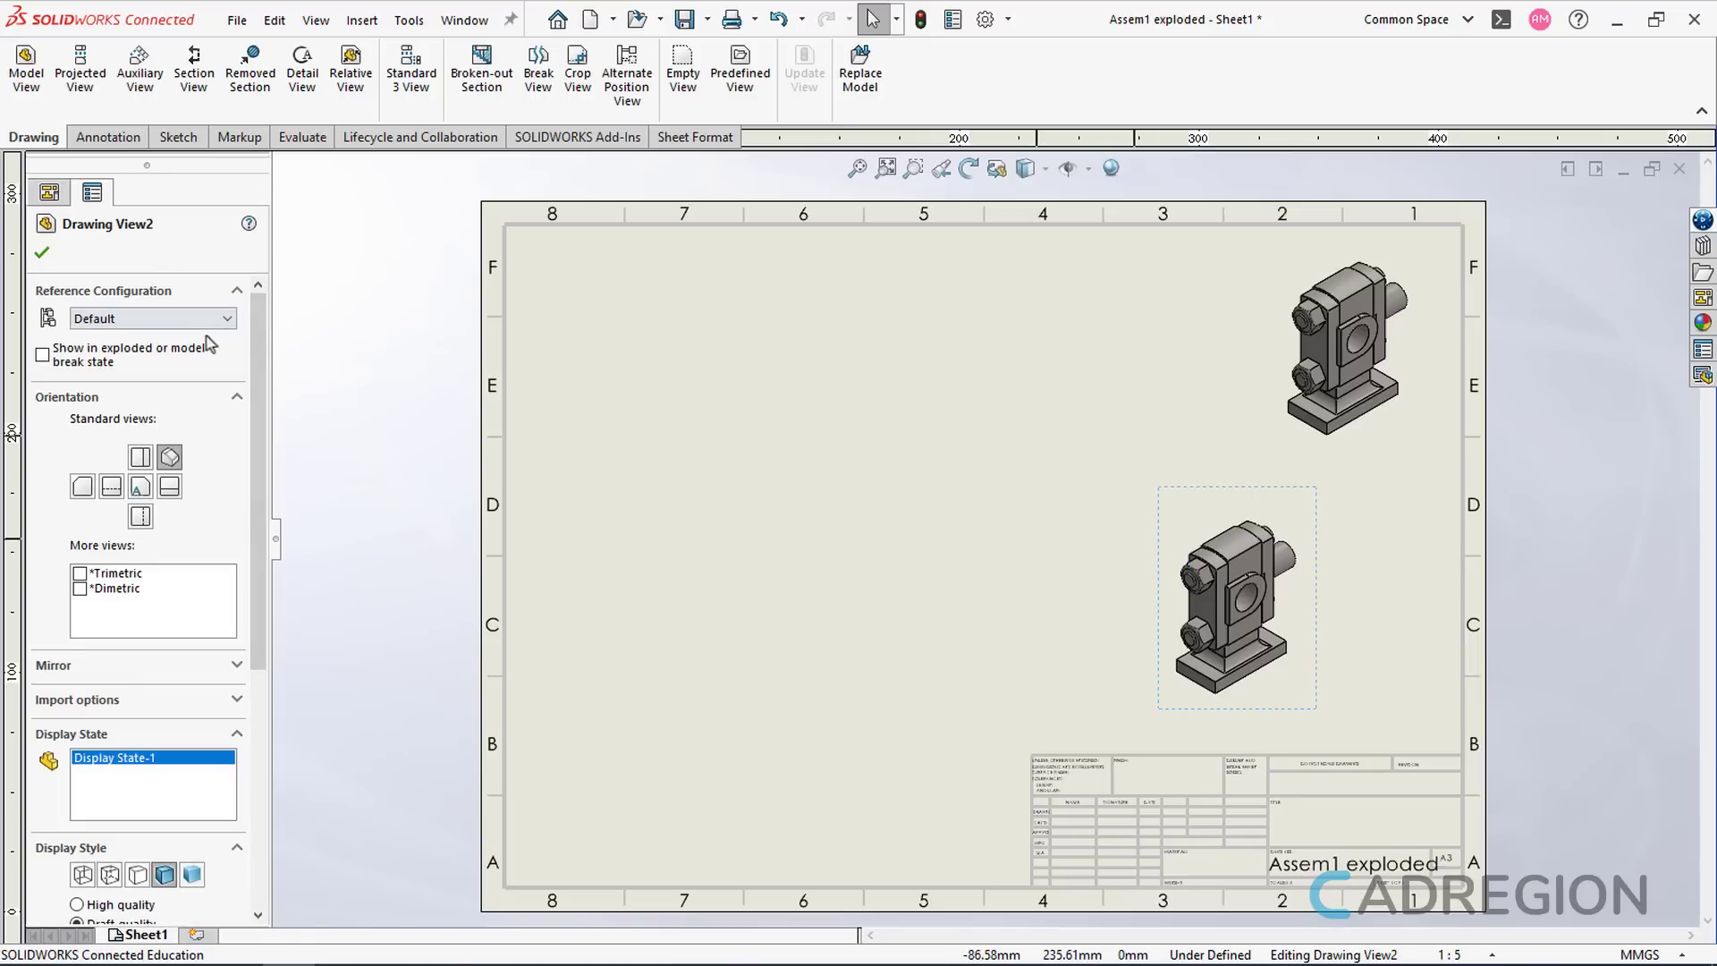
- Show Drawing View2 in its exploded state and shift it up and right
click(45, 356)
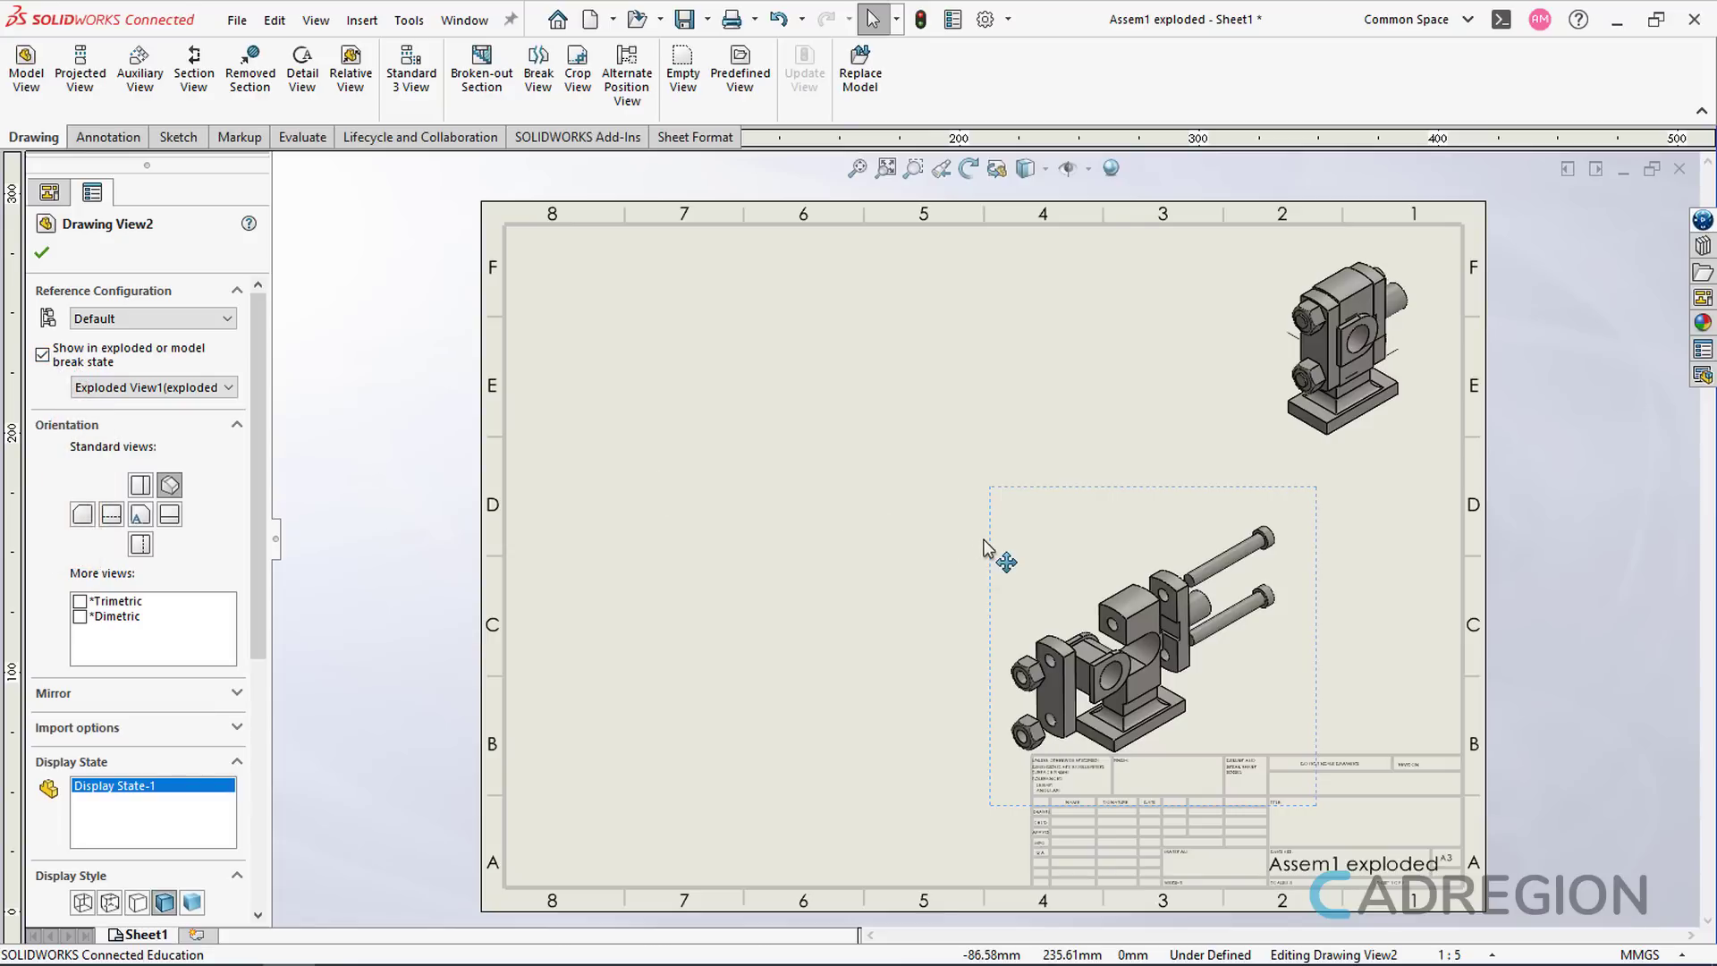
drag(984, 546, 1078, 492)
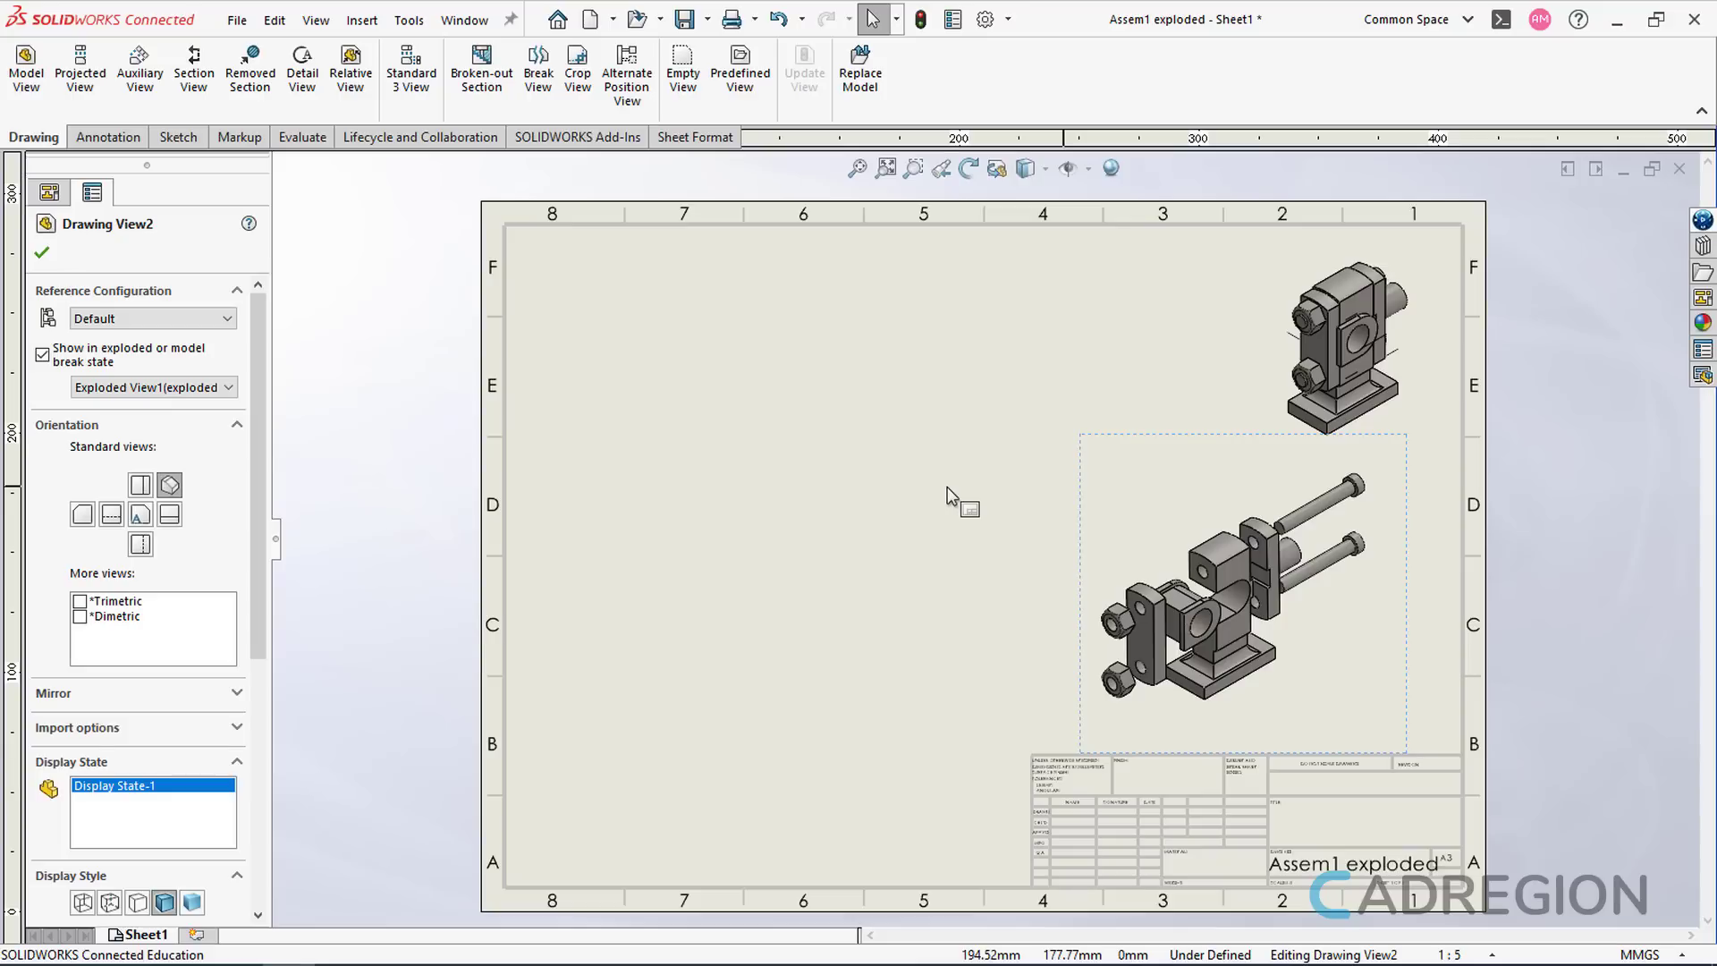
click(947, 486)
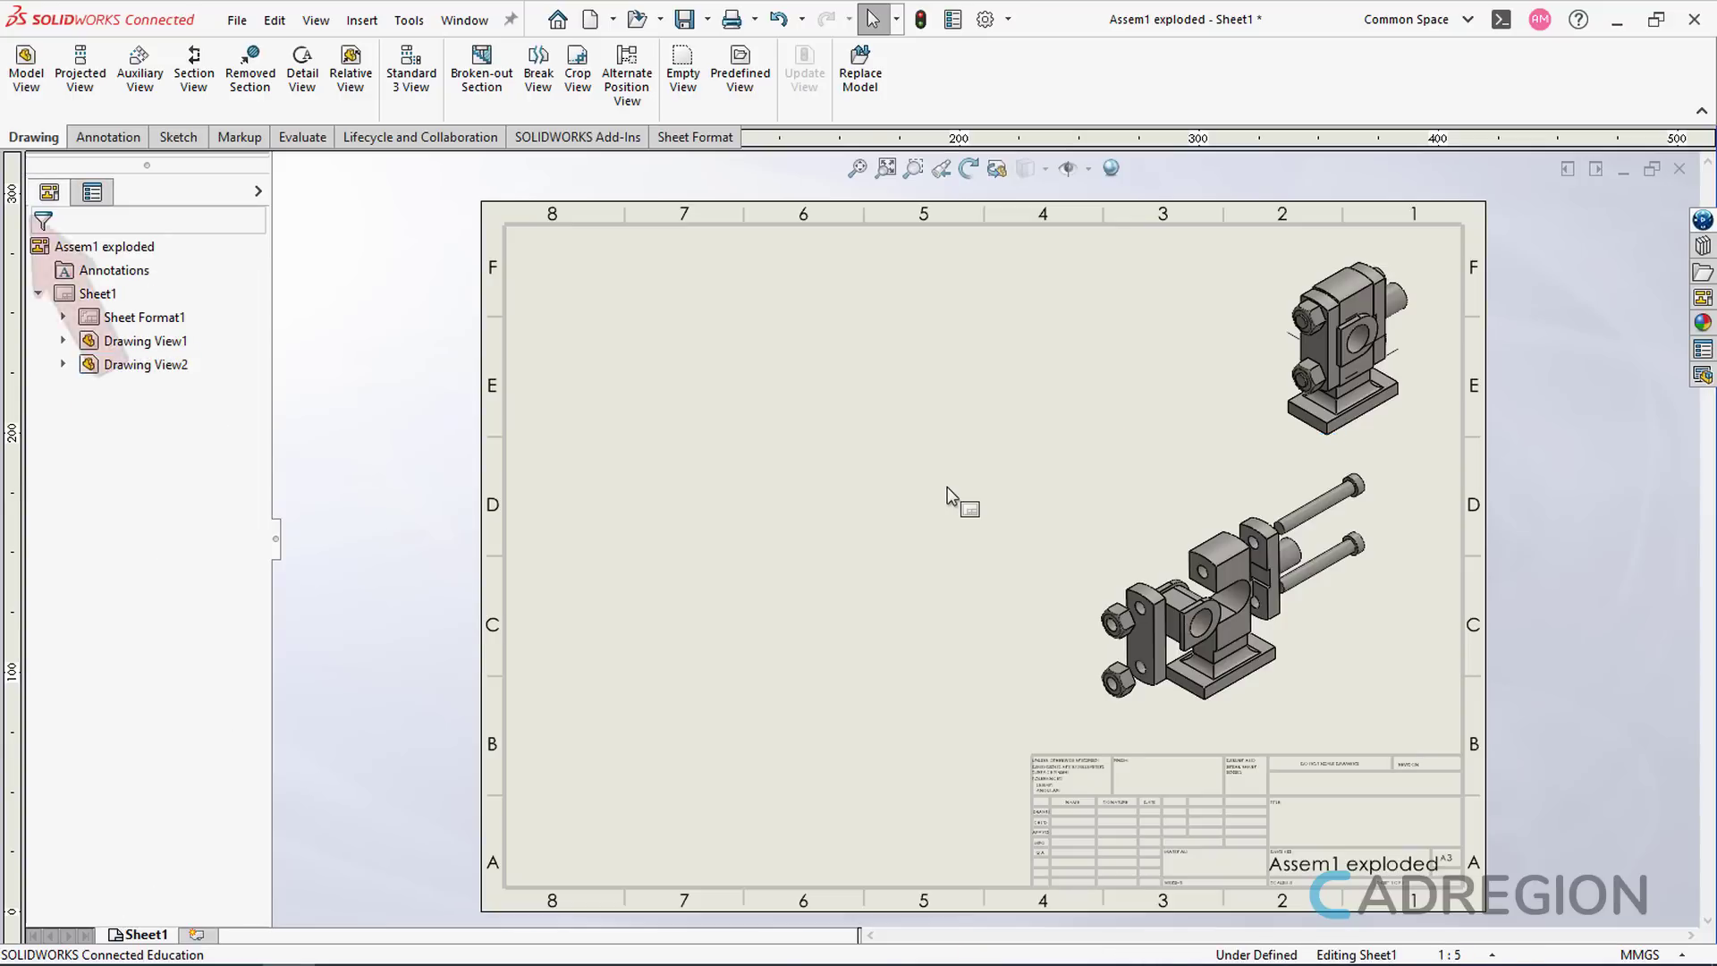
- Load Part1.SLDPRT into a new Model View
click(37, 92)
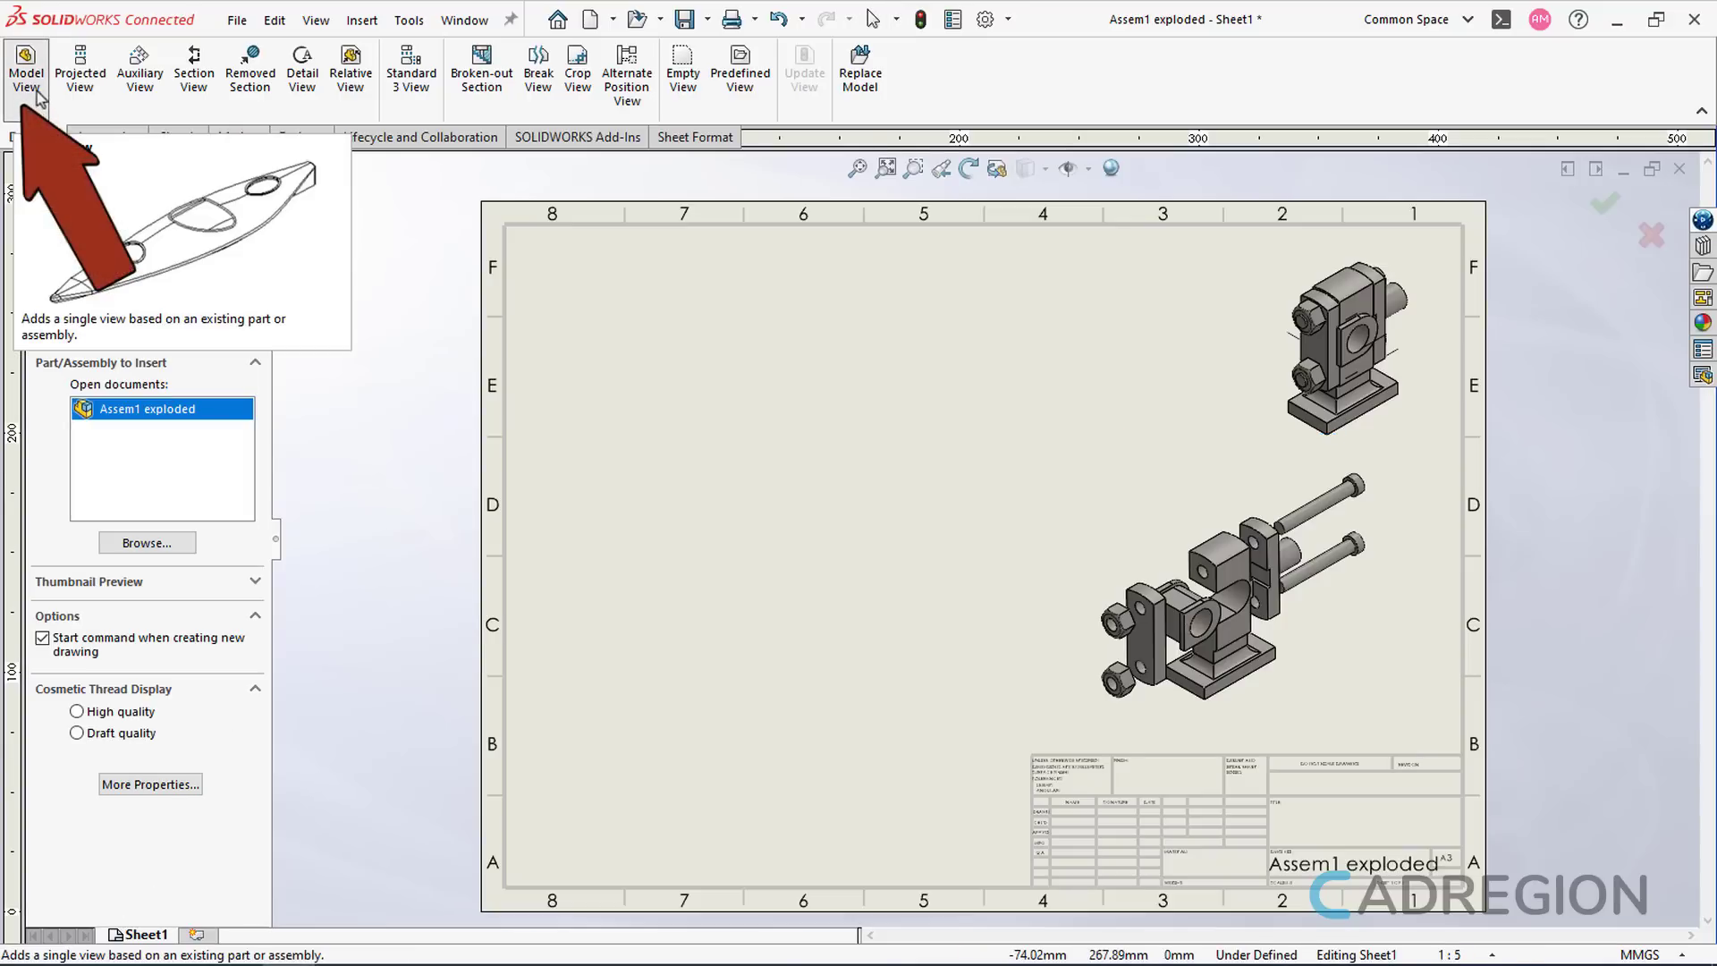
click(150, 543)
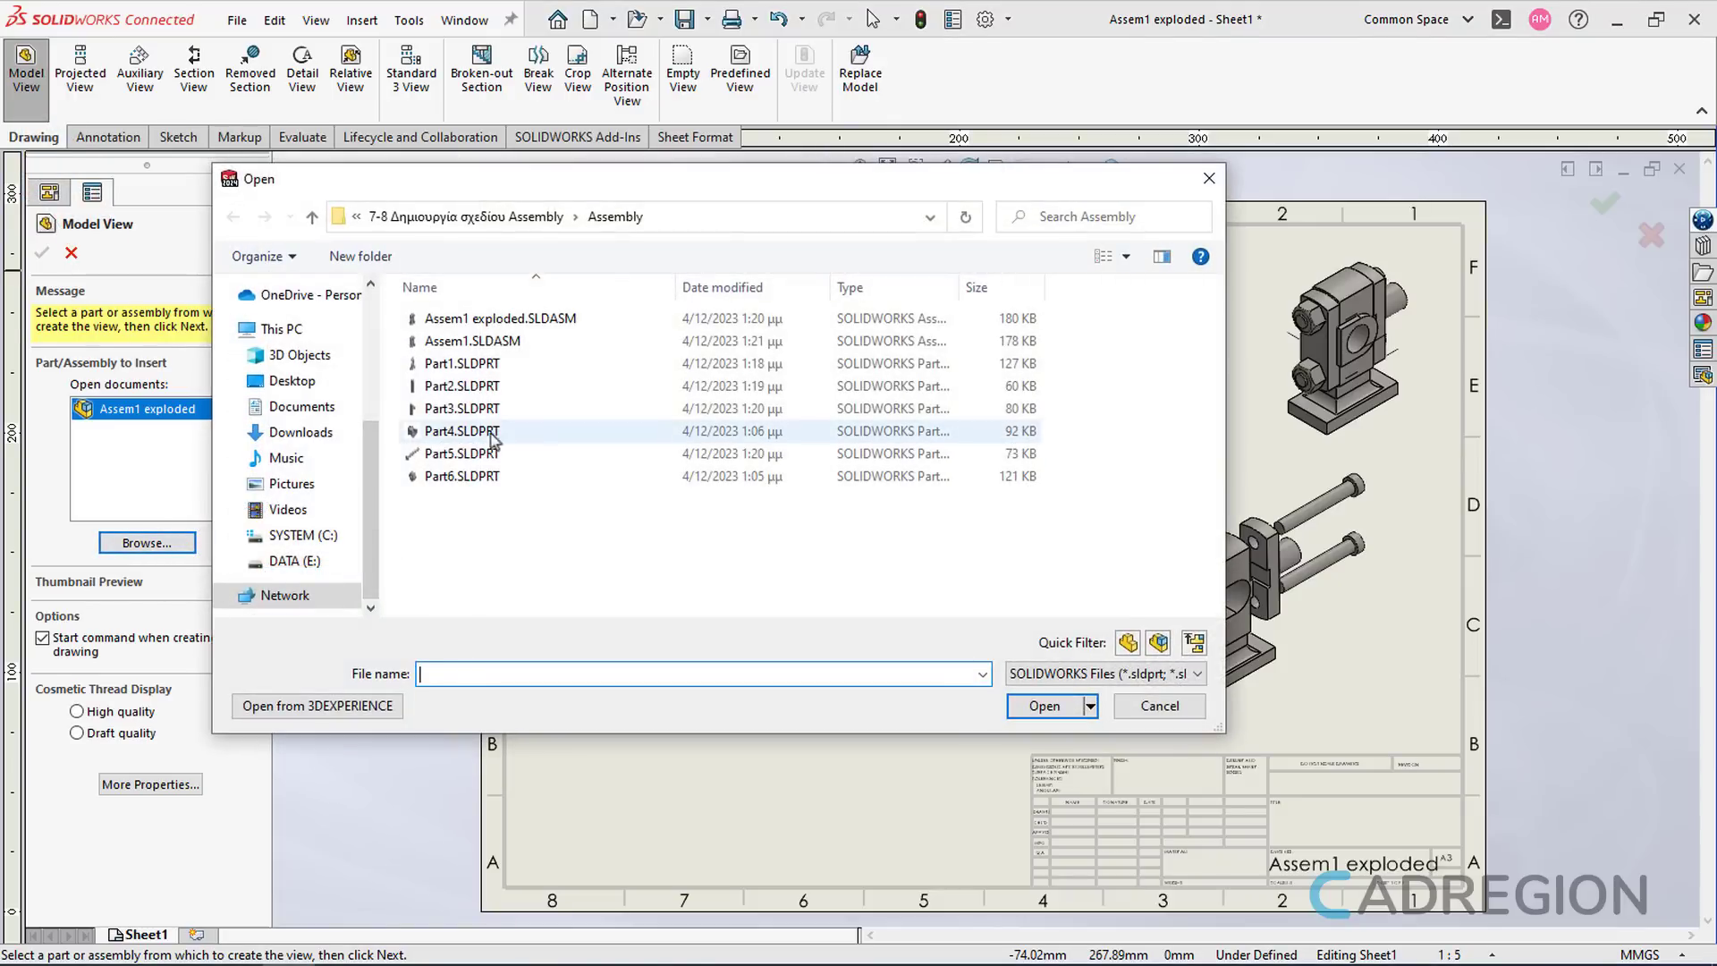
click(510, 364)
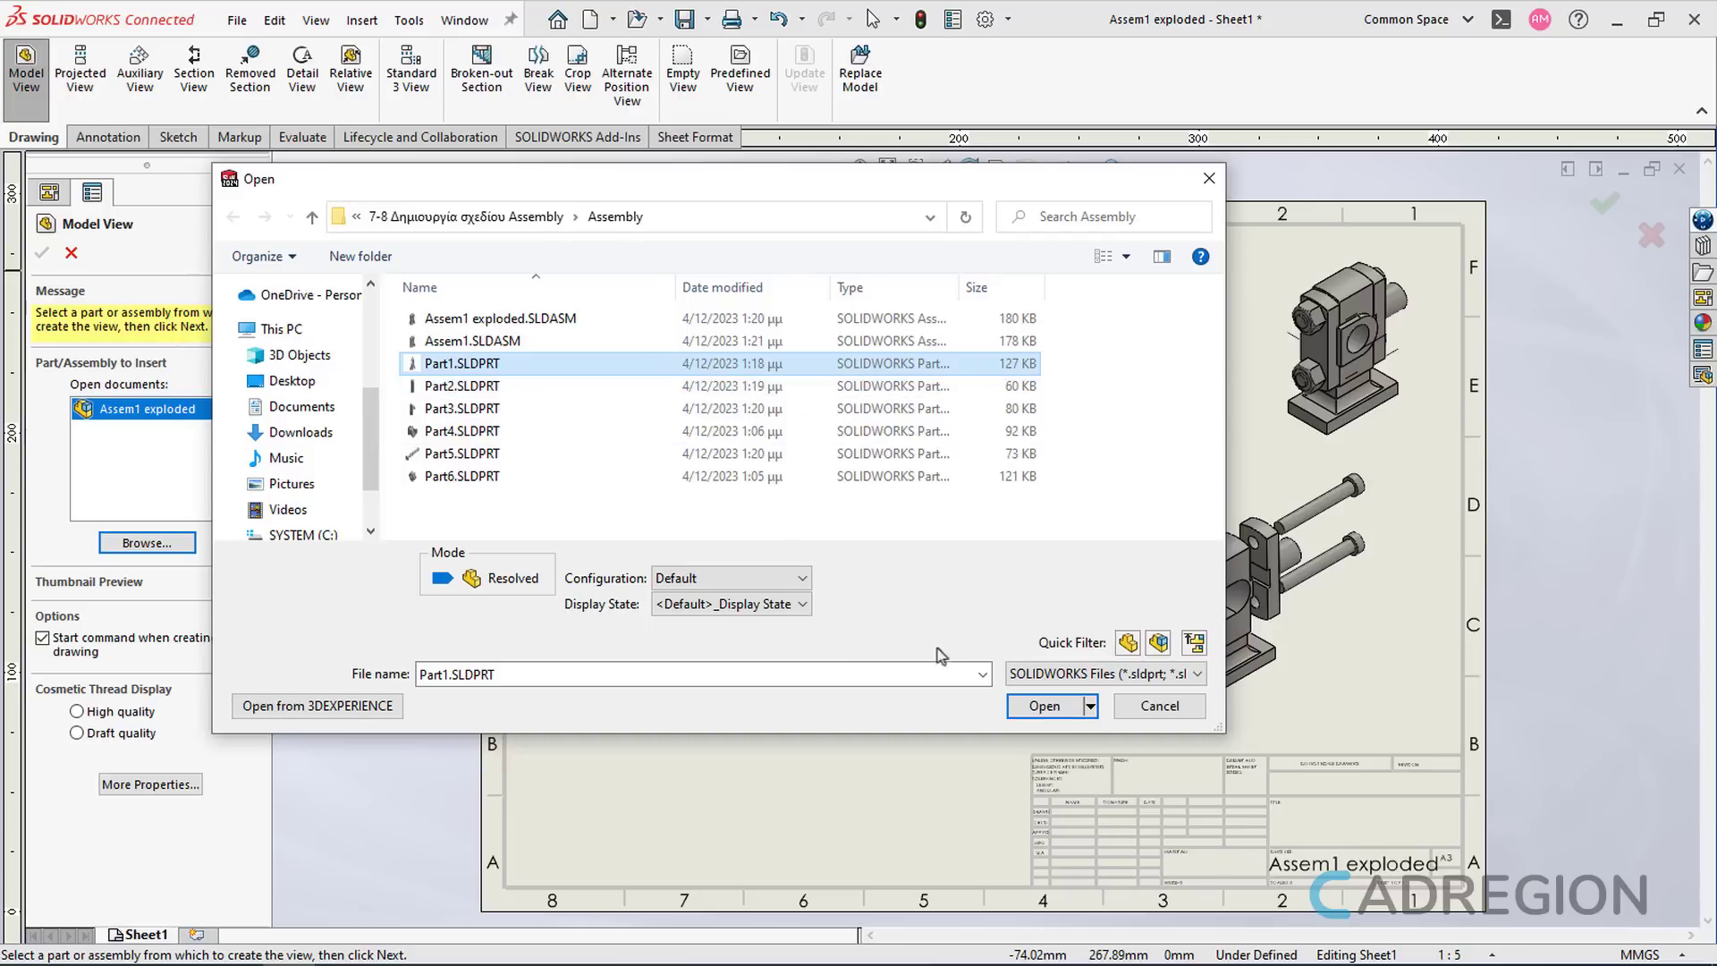
click(1045, 705)
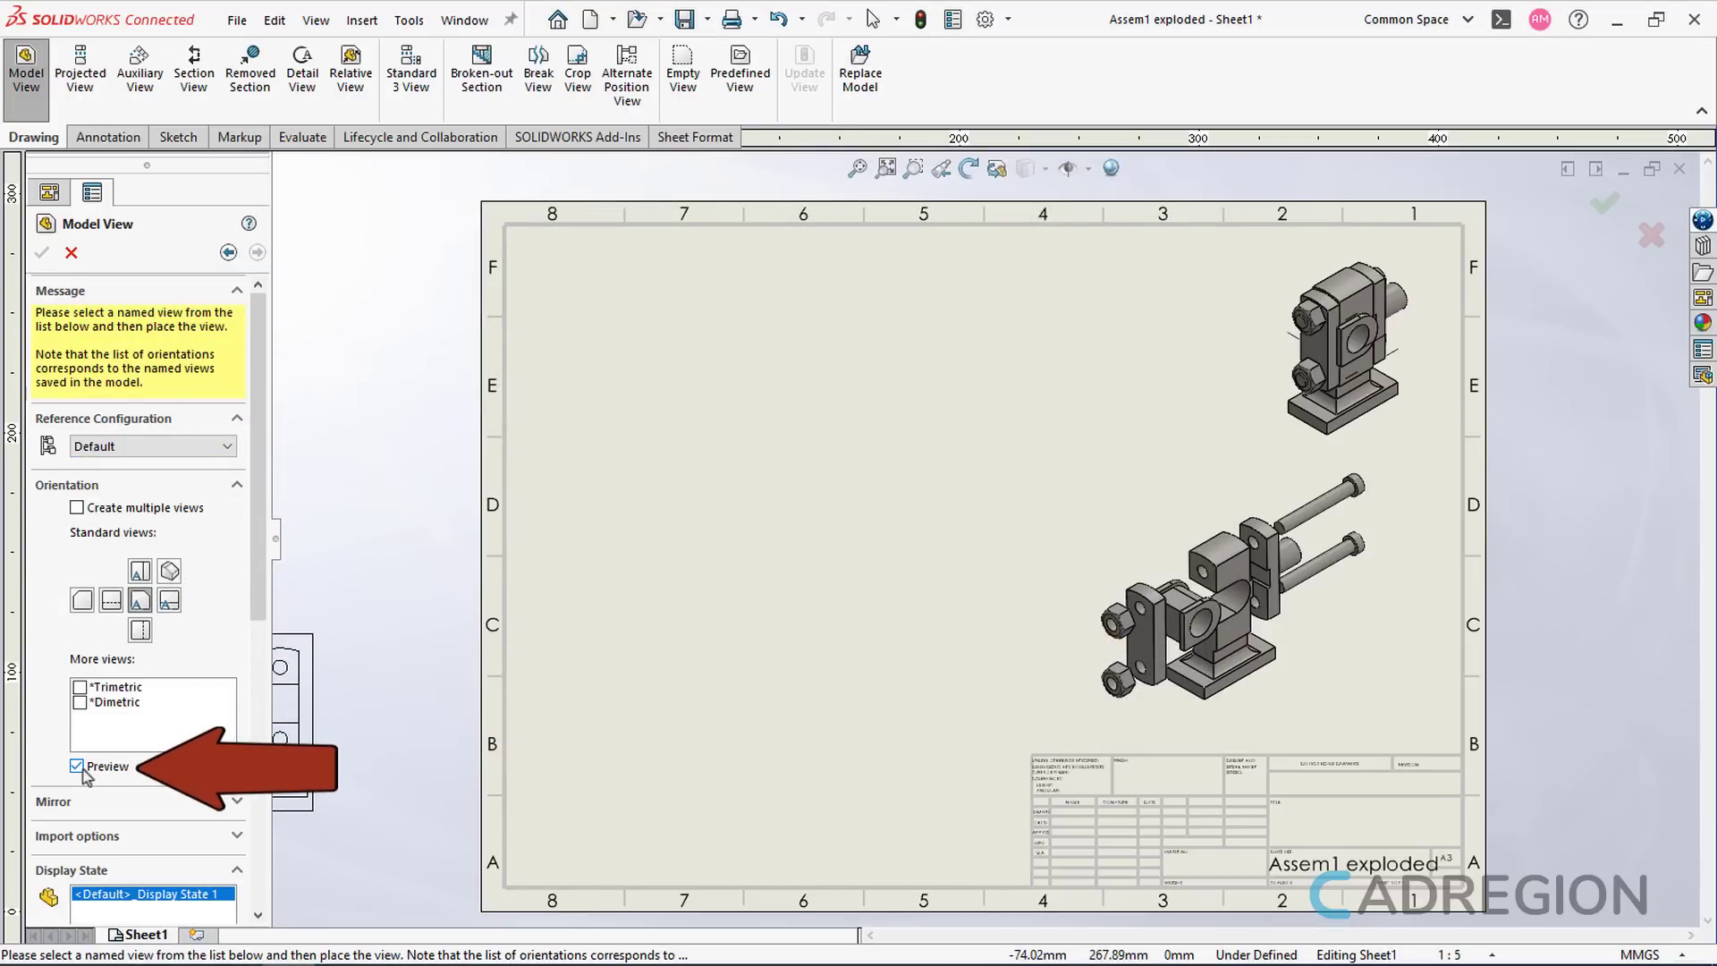
- Place a Hidden Lines Visible Part1 view at top-left with a projected side view beside it
scroll(243, 803, down, 5)
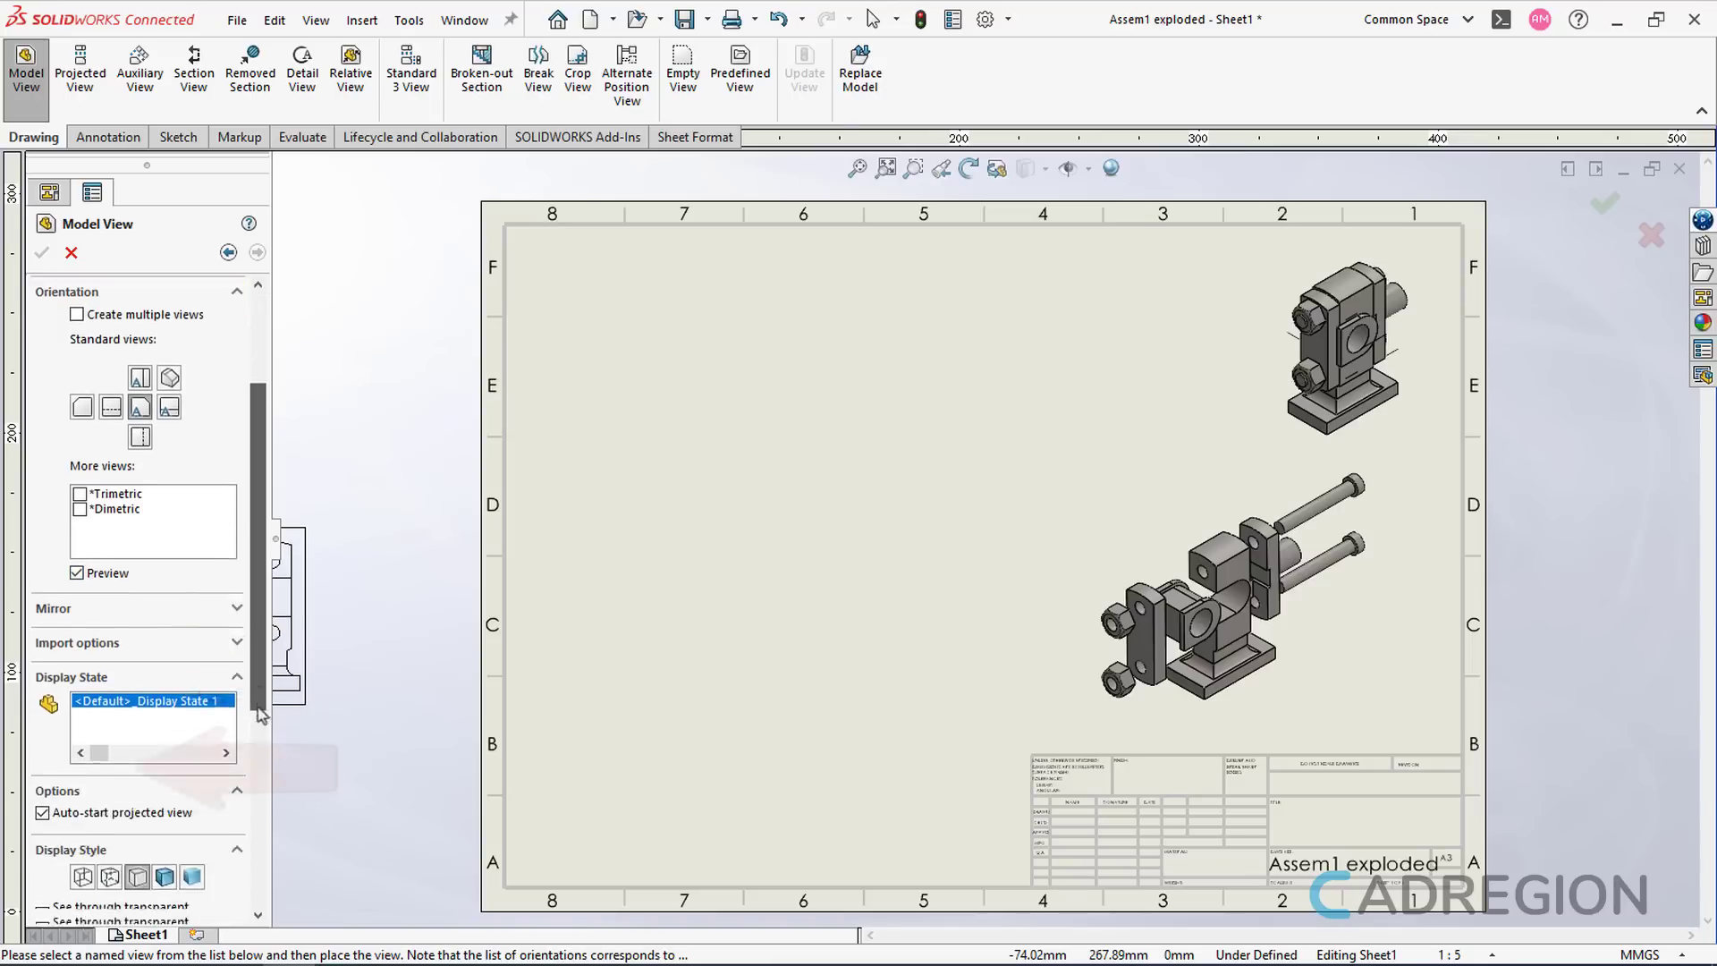
scroll(243, 796, down, 2)
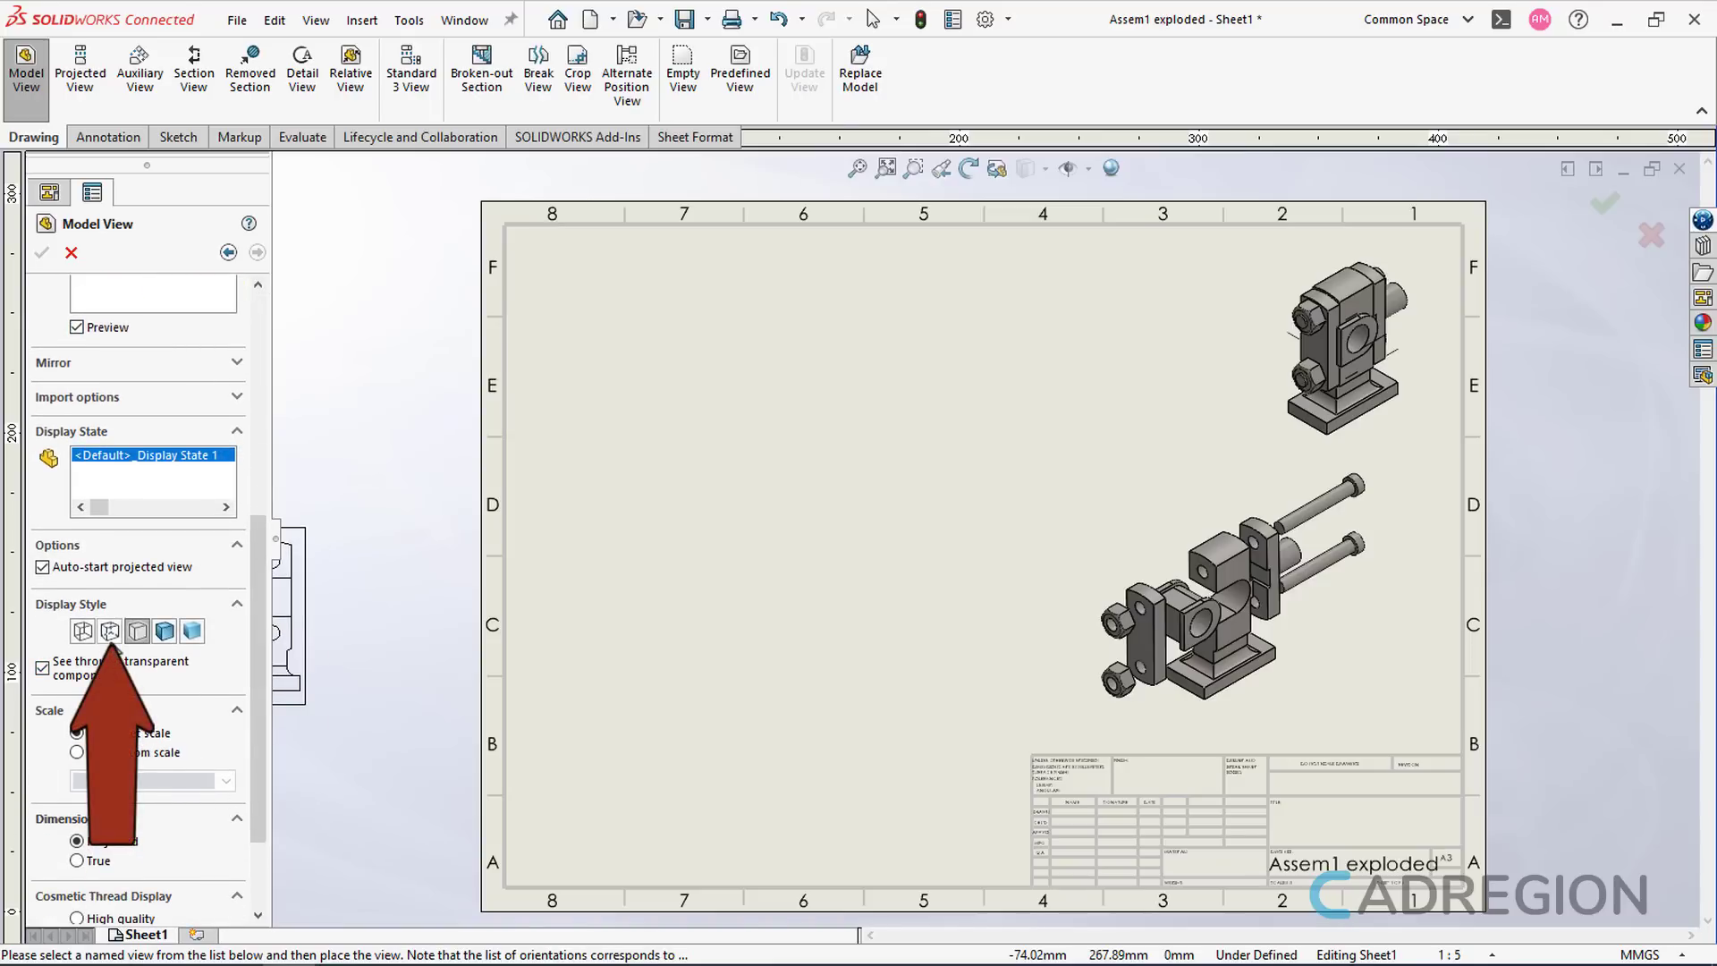
click(110, 631)
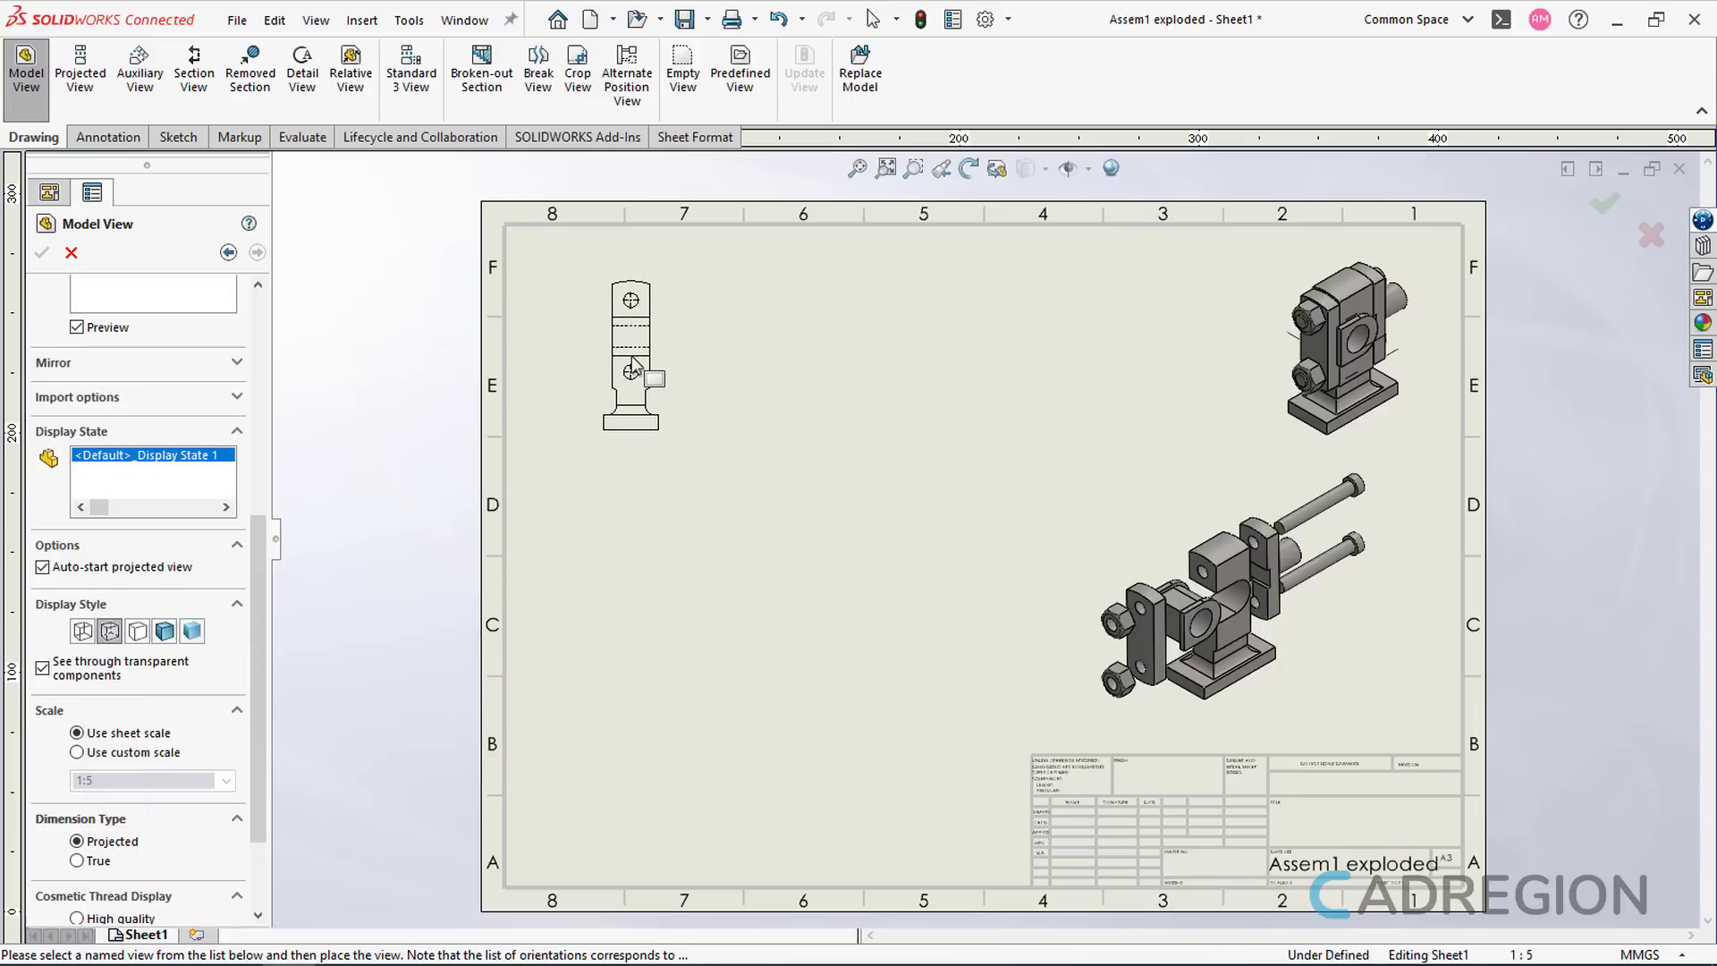
click(633, 364)
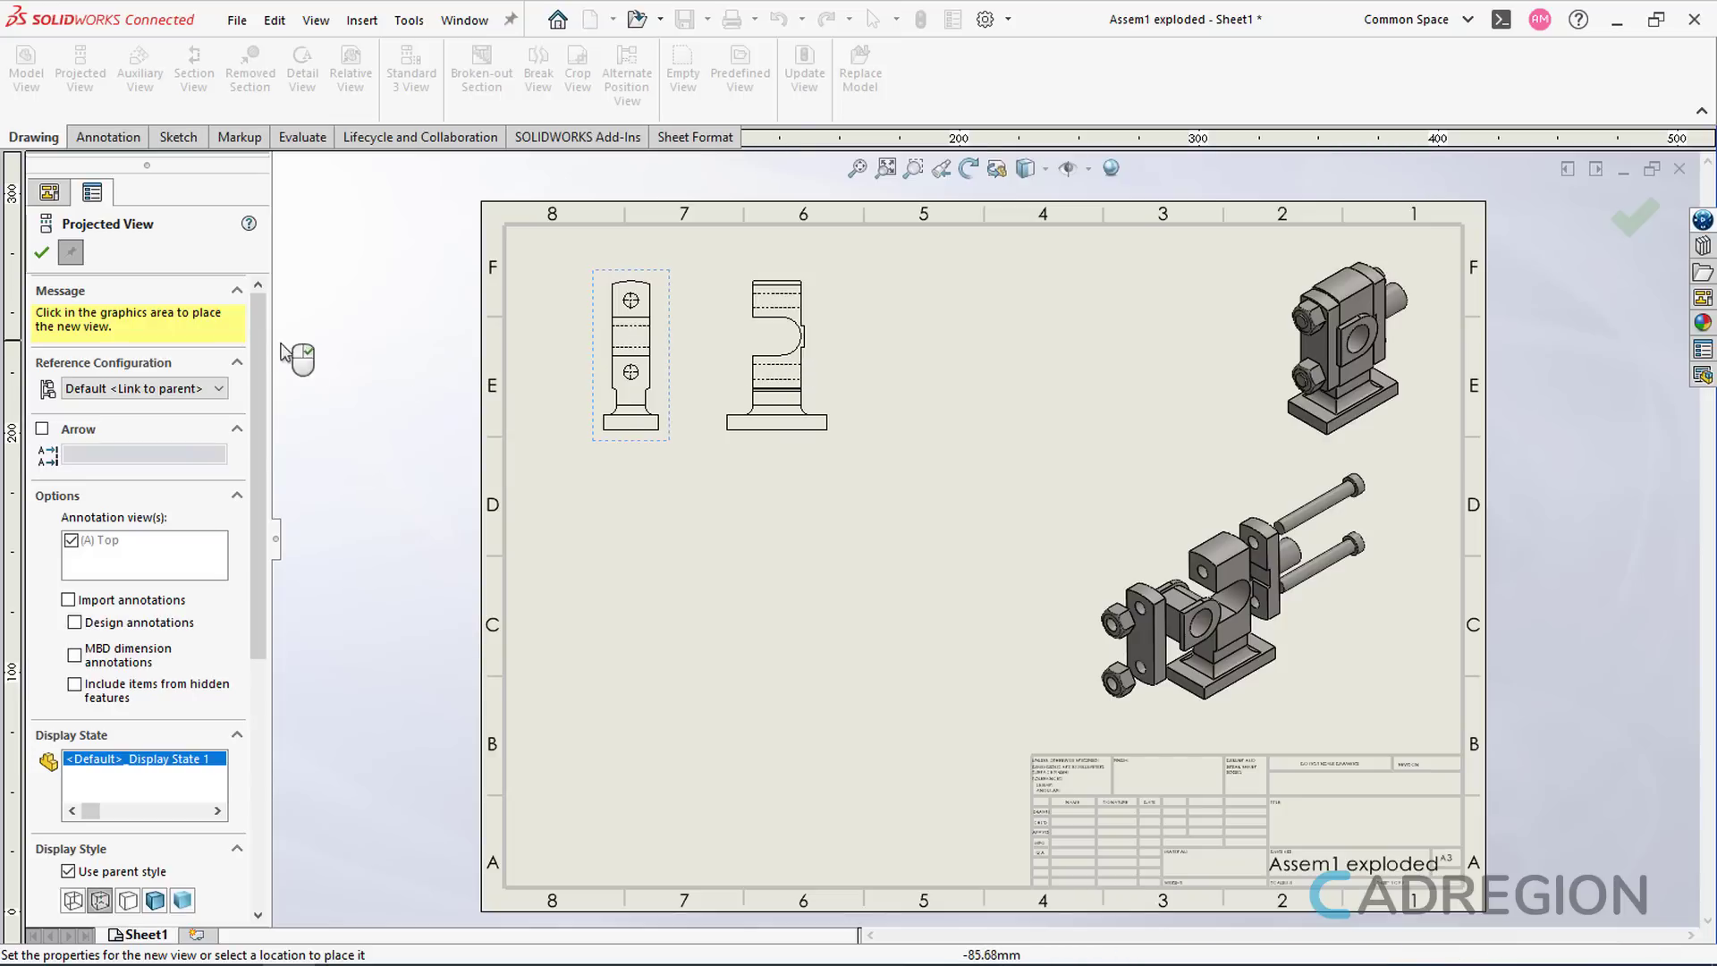
click(41, 253)
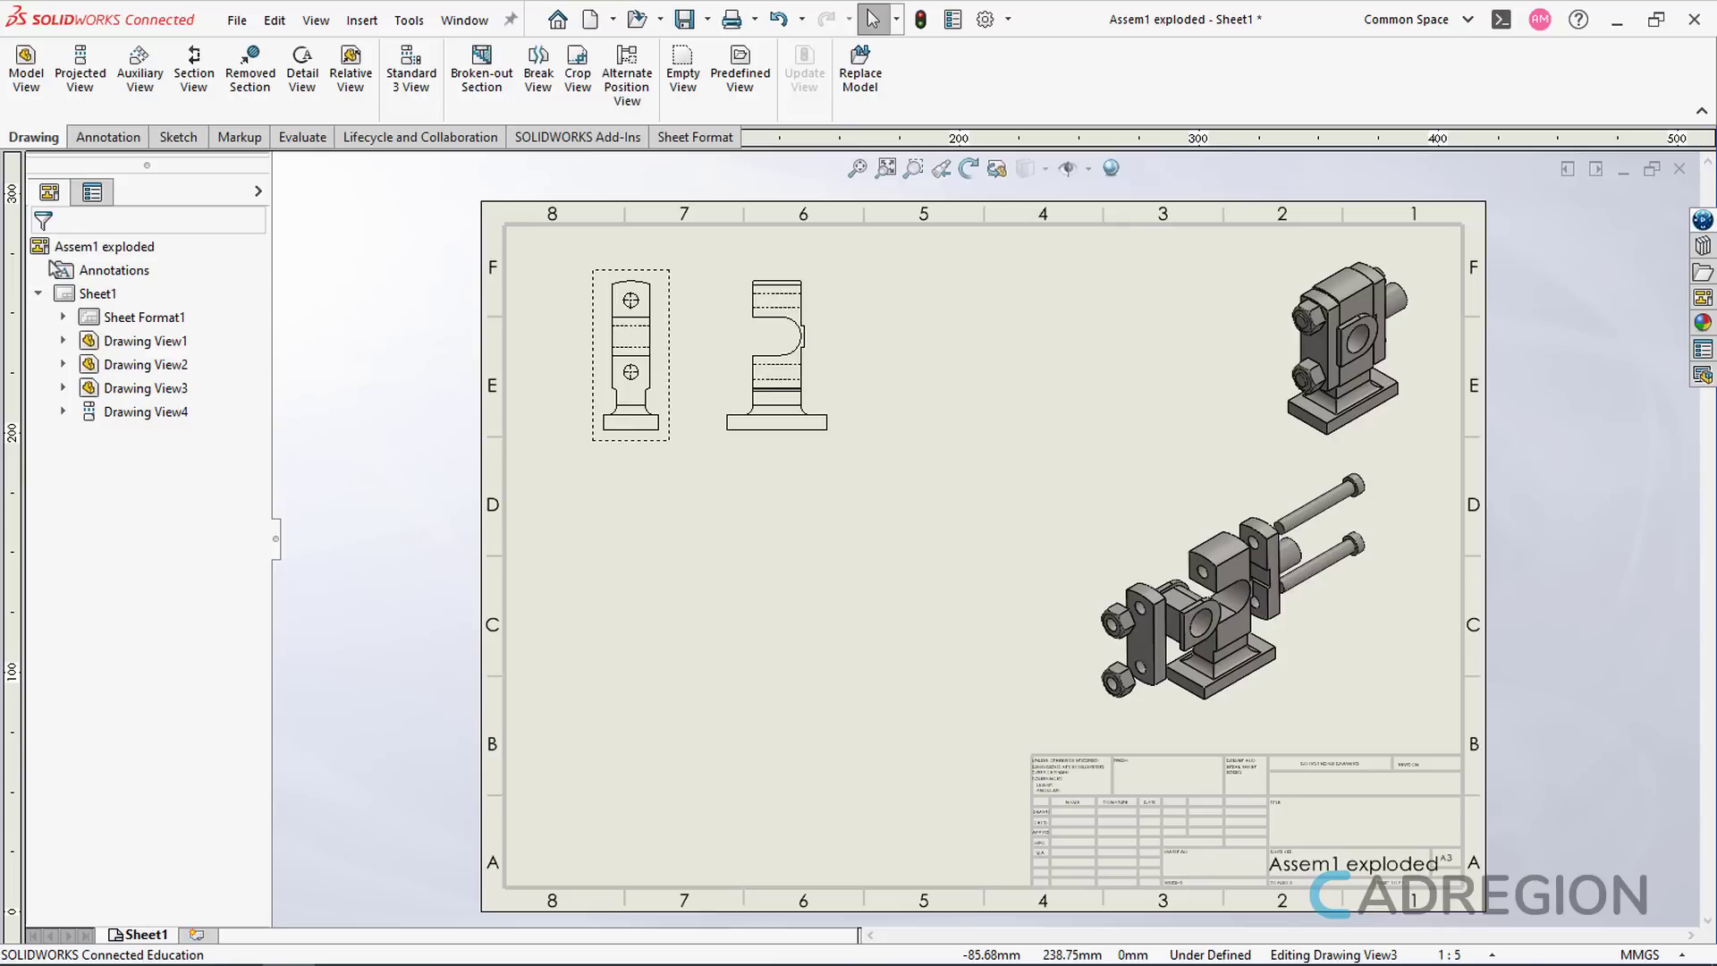
- Load Part2.SLDPRT from the assembly folder into a new Model View
click(41, 107)
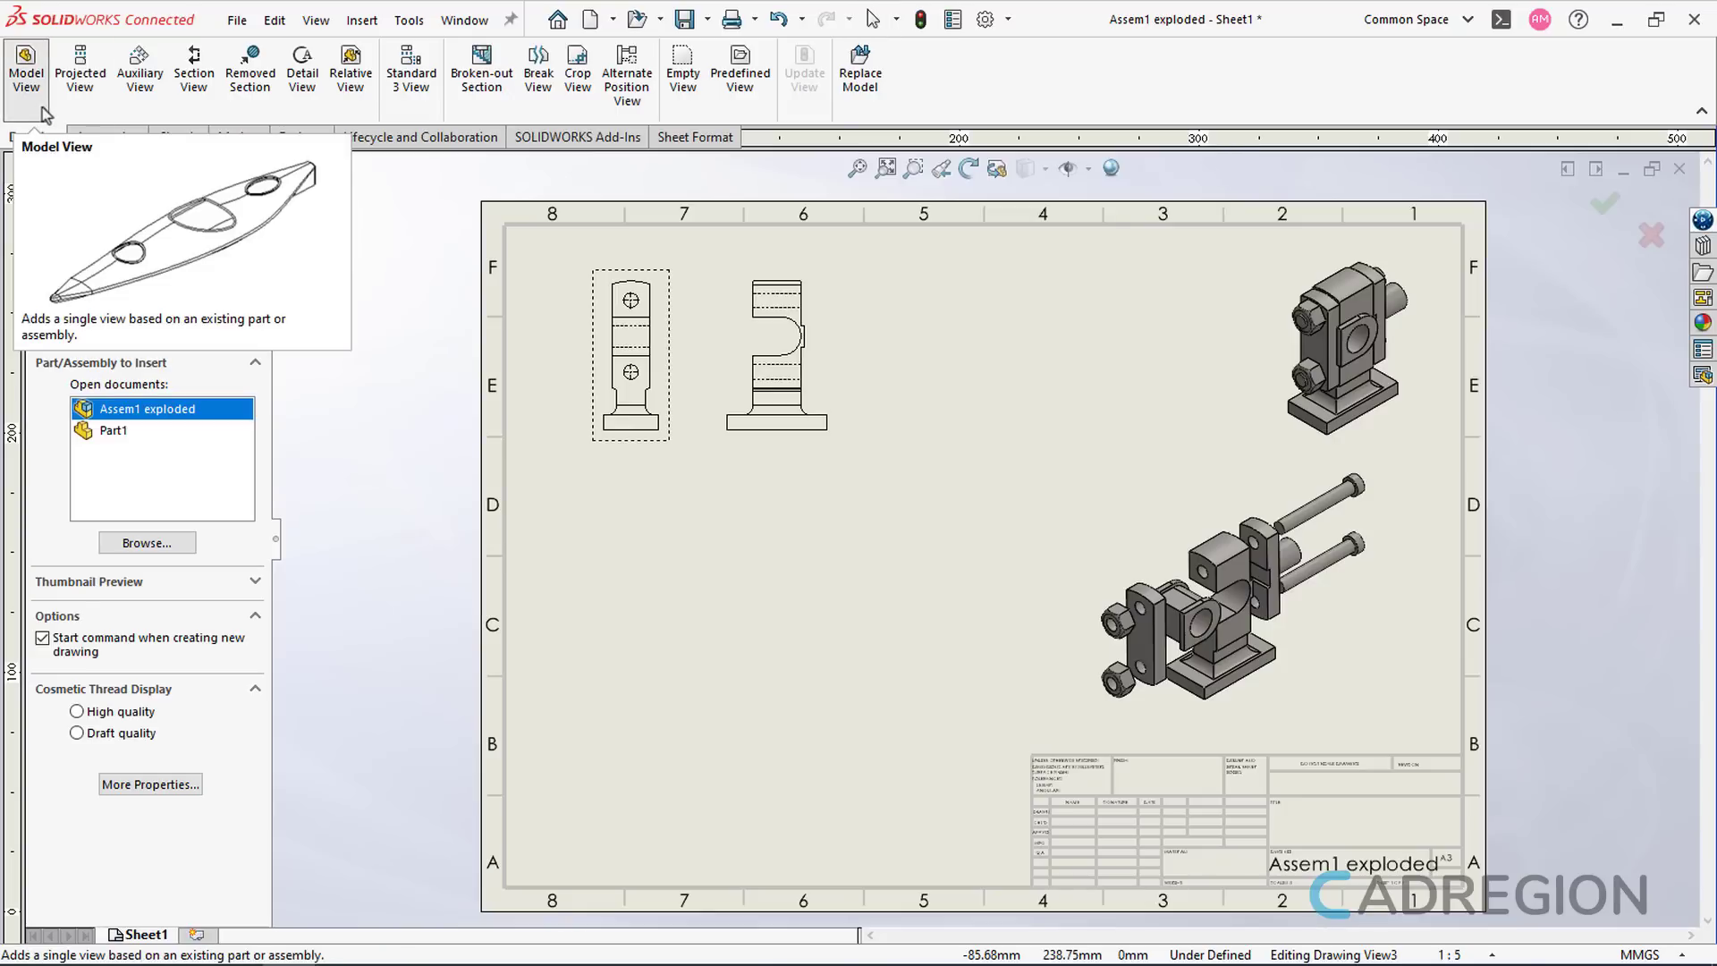
click(144, 544)
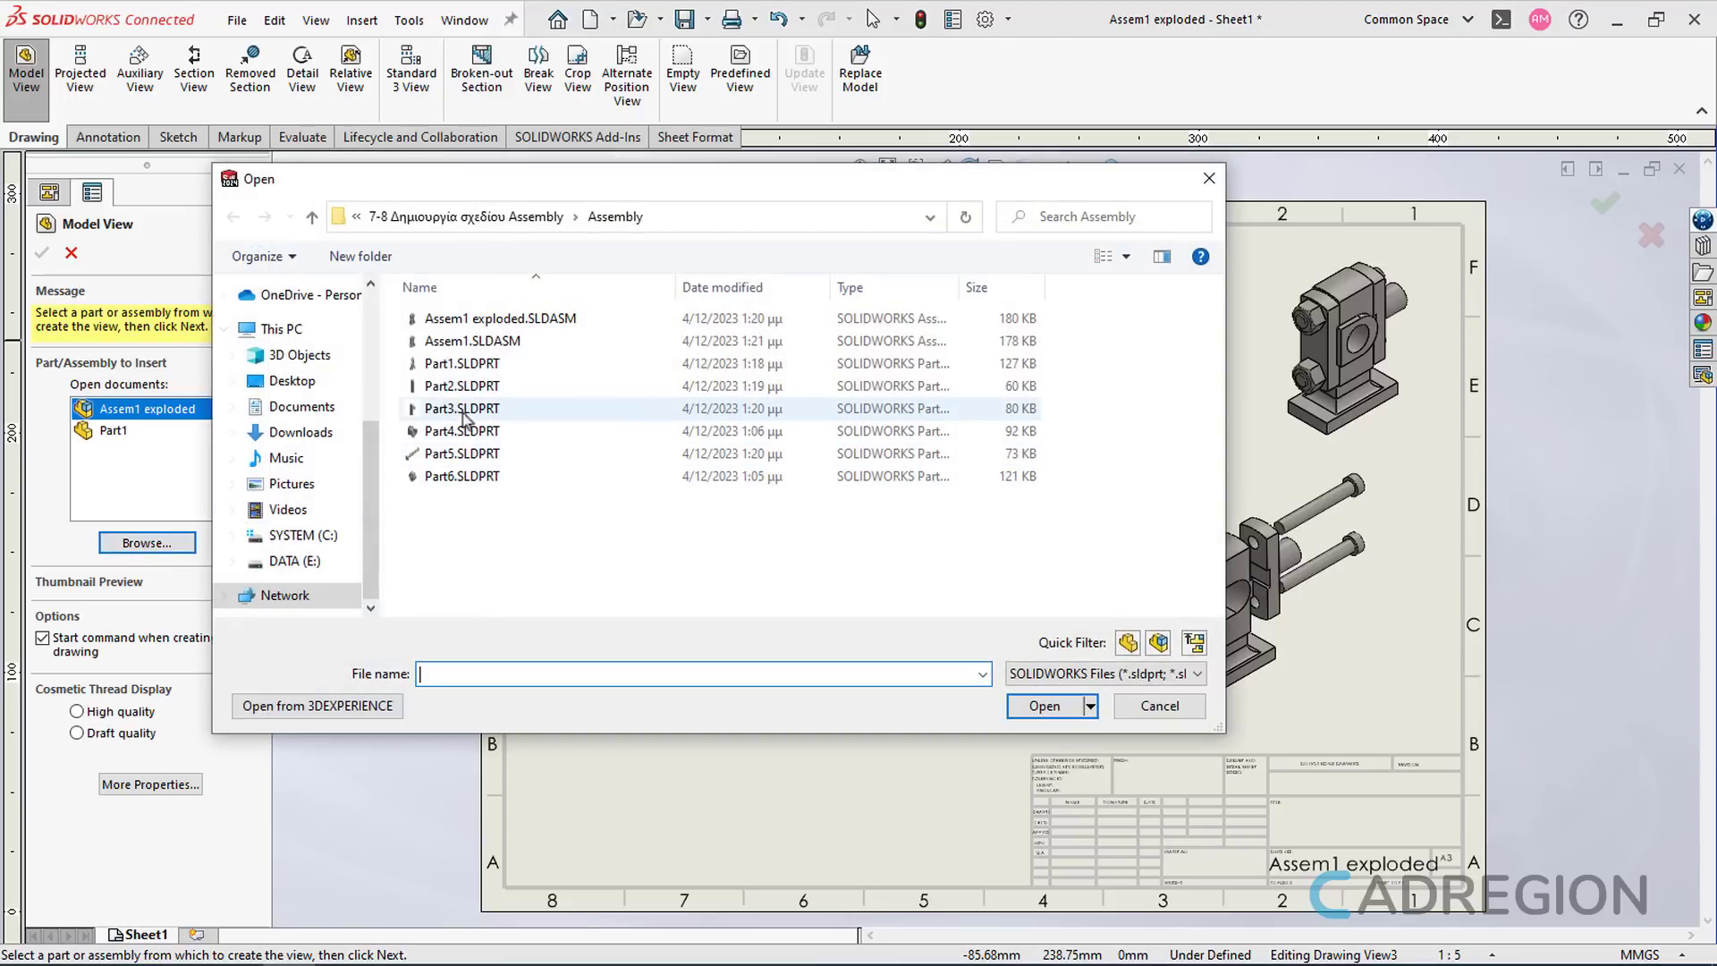
click(463, 396)
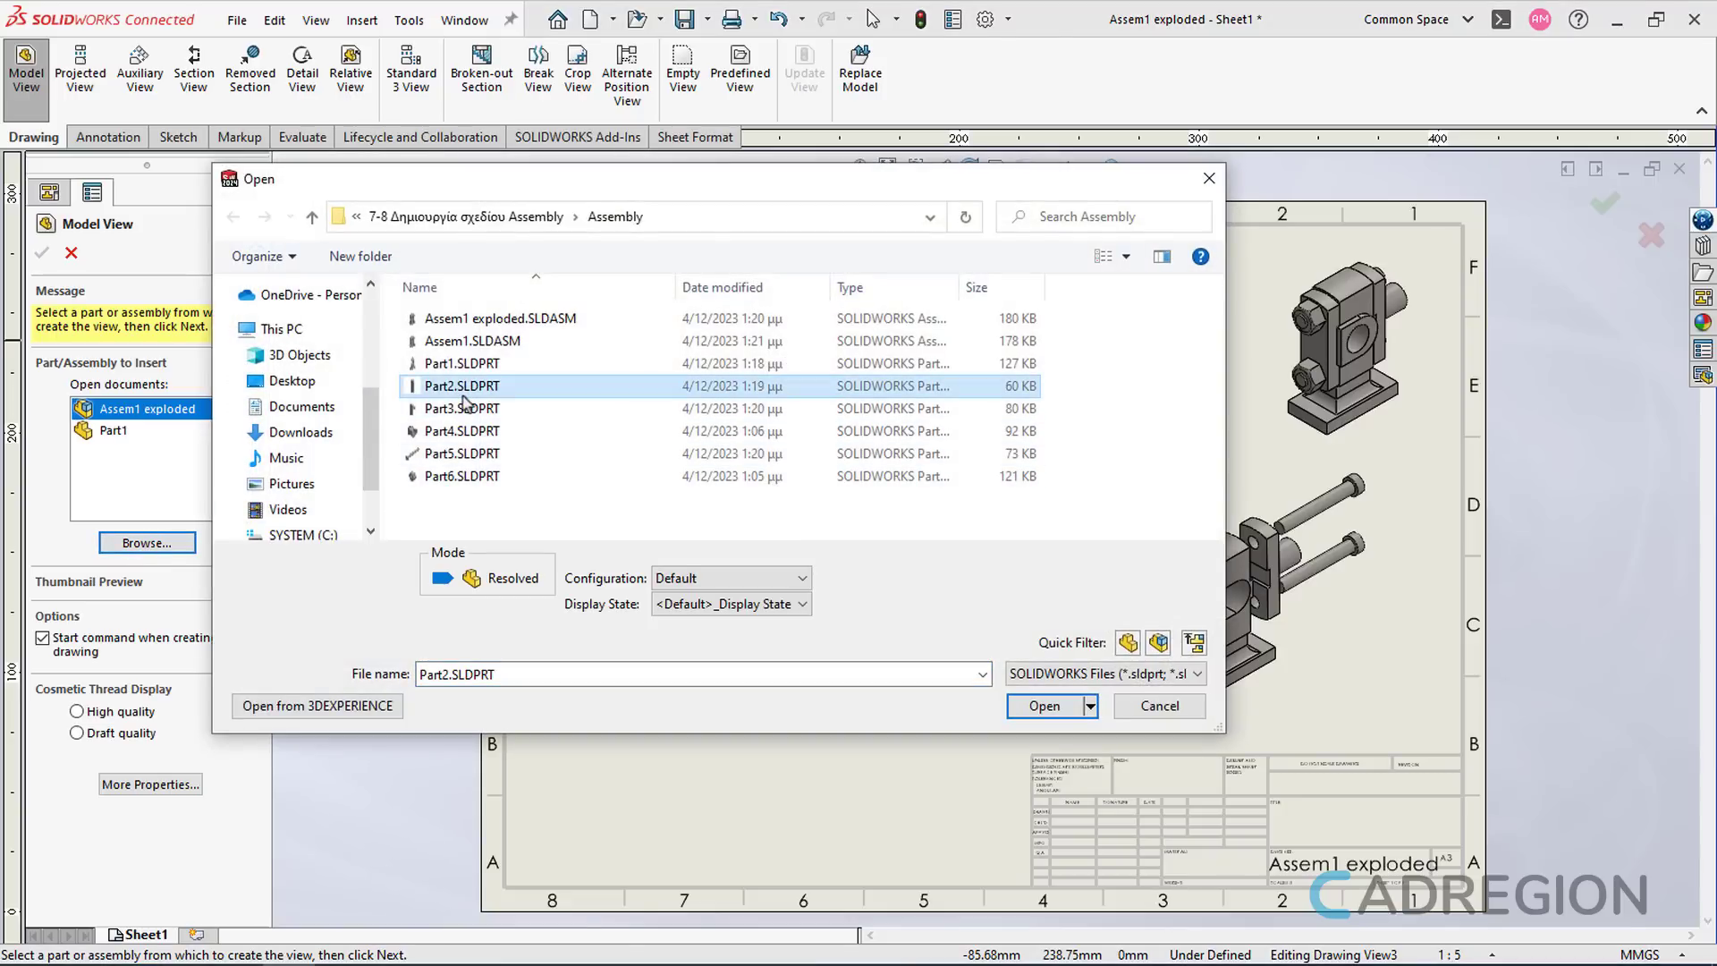
click(1047, 715)
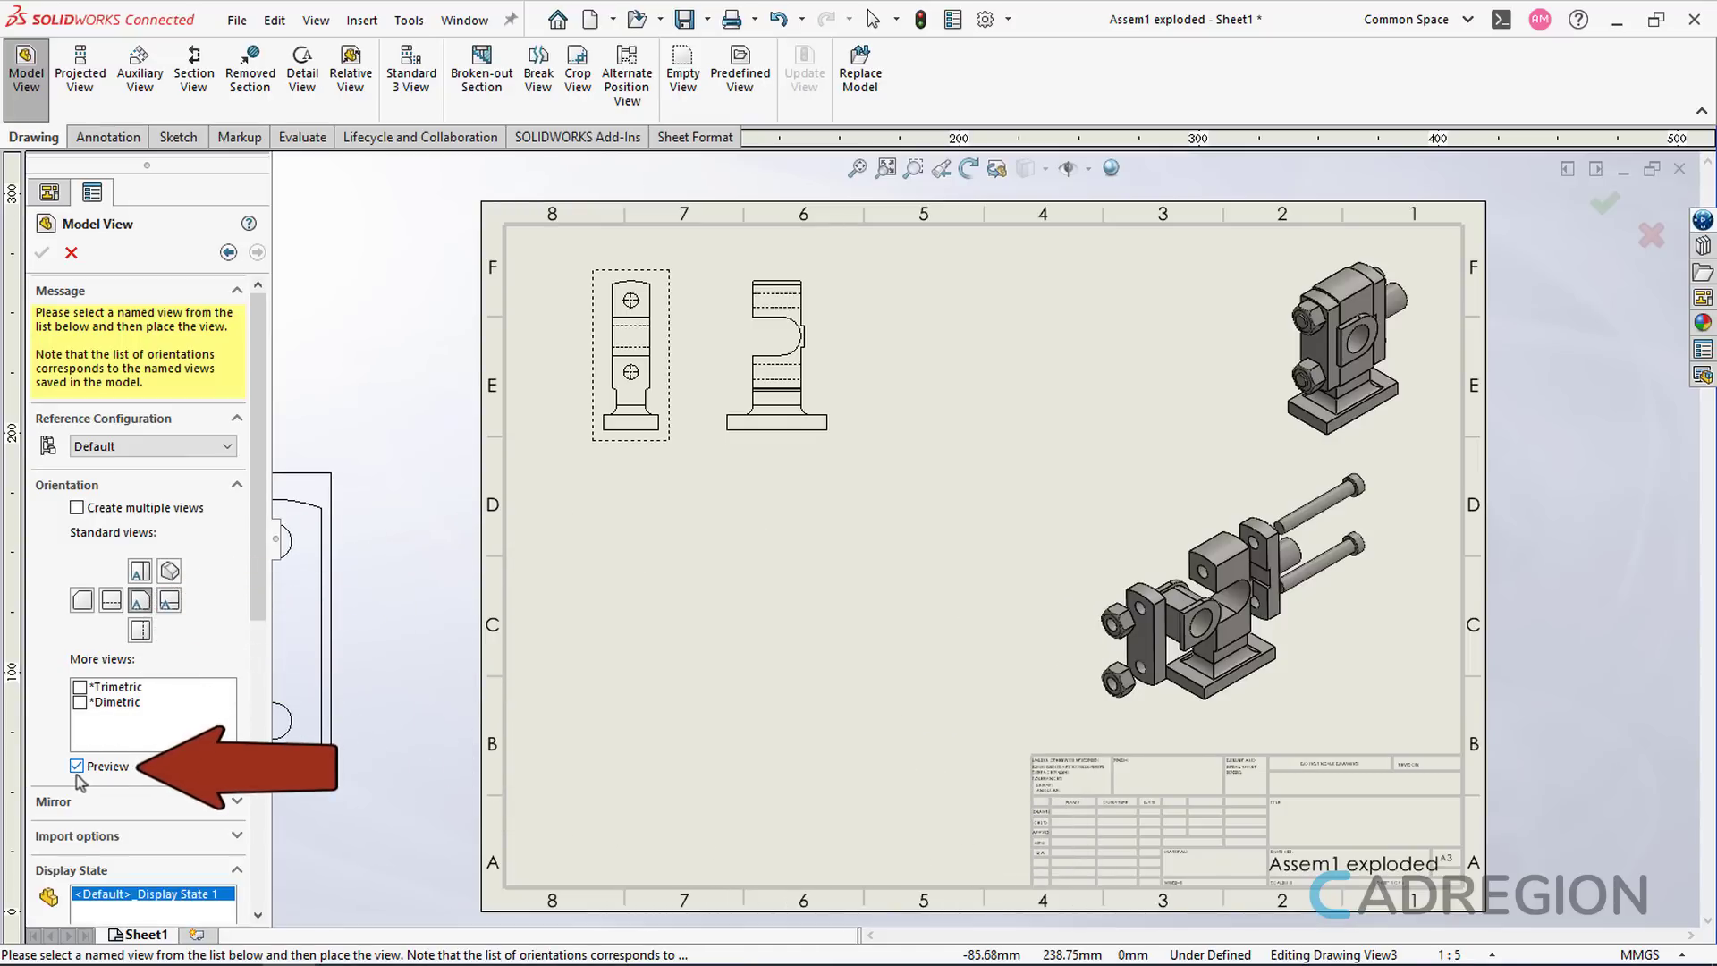
- Place a Hidden Lines Visible Part2 view at sheet scale 1:5 without projections
drag(259, 609, 234, 819)
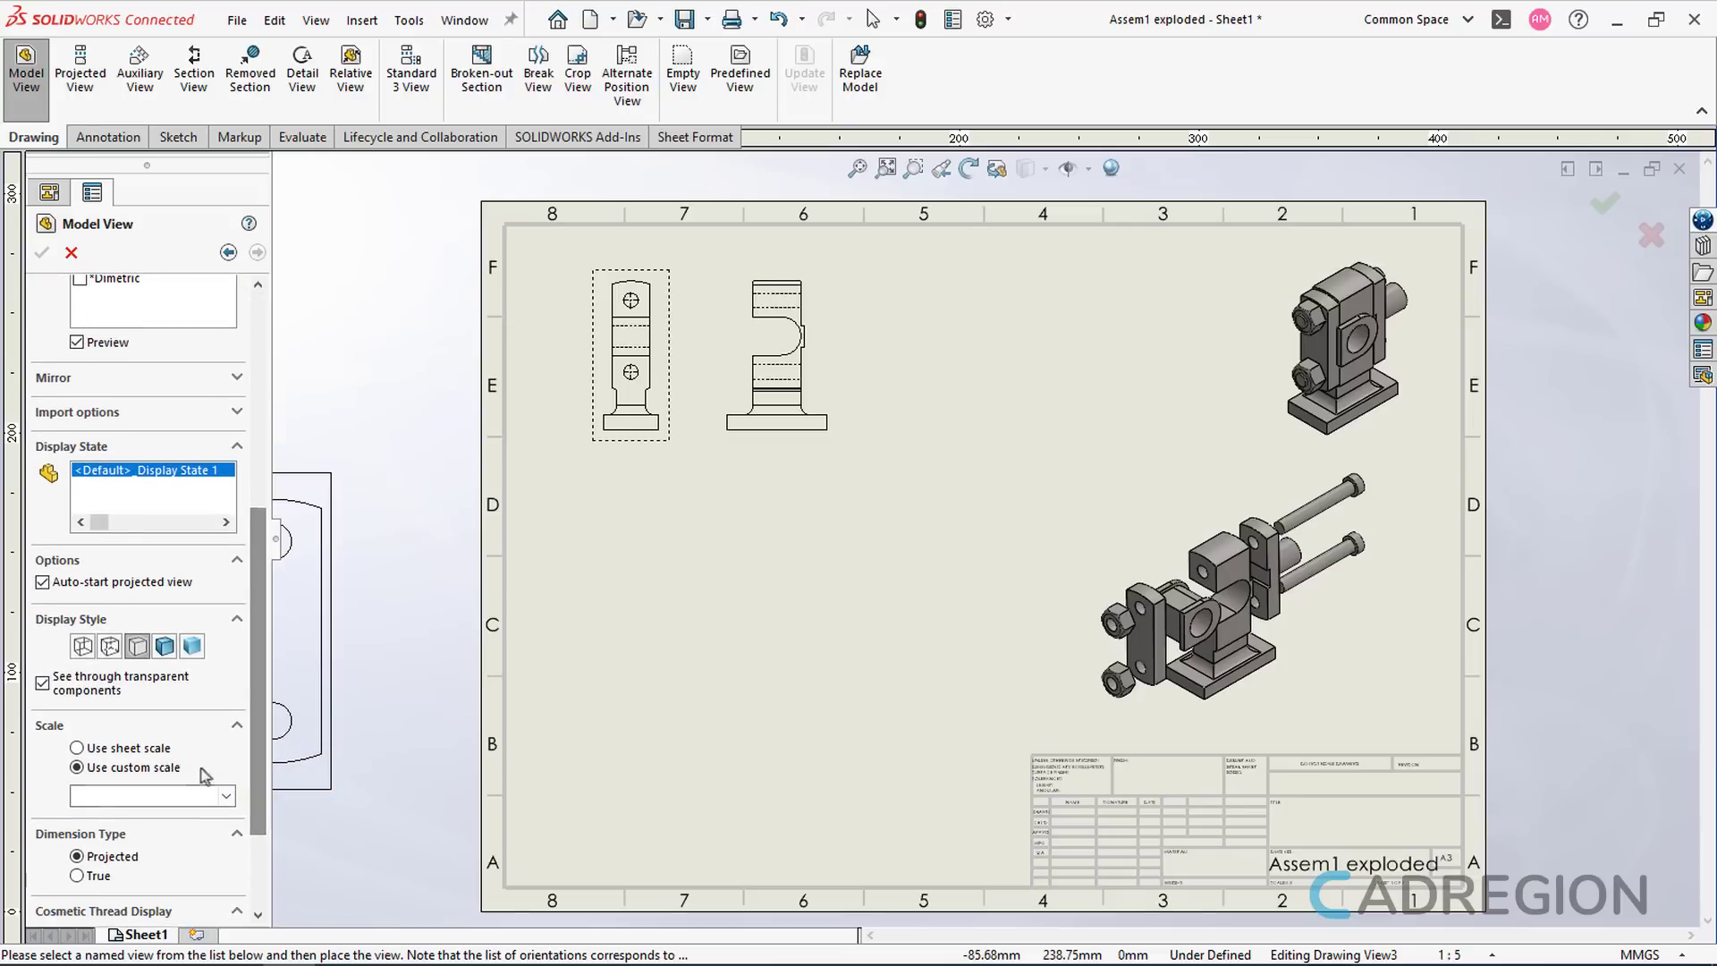
click(110, 646)
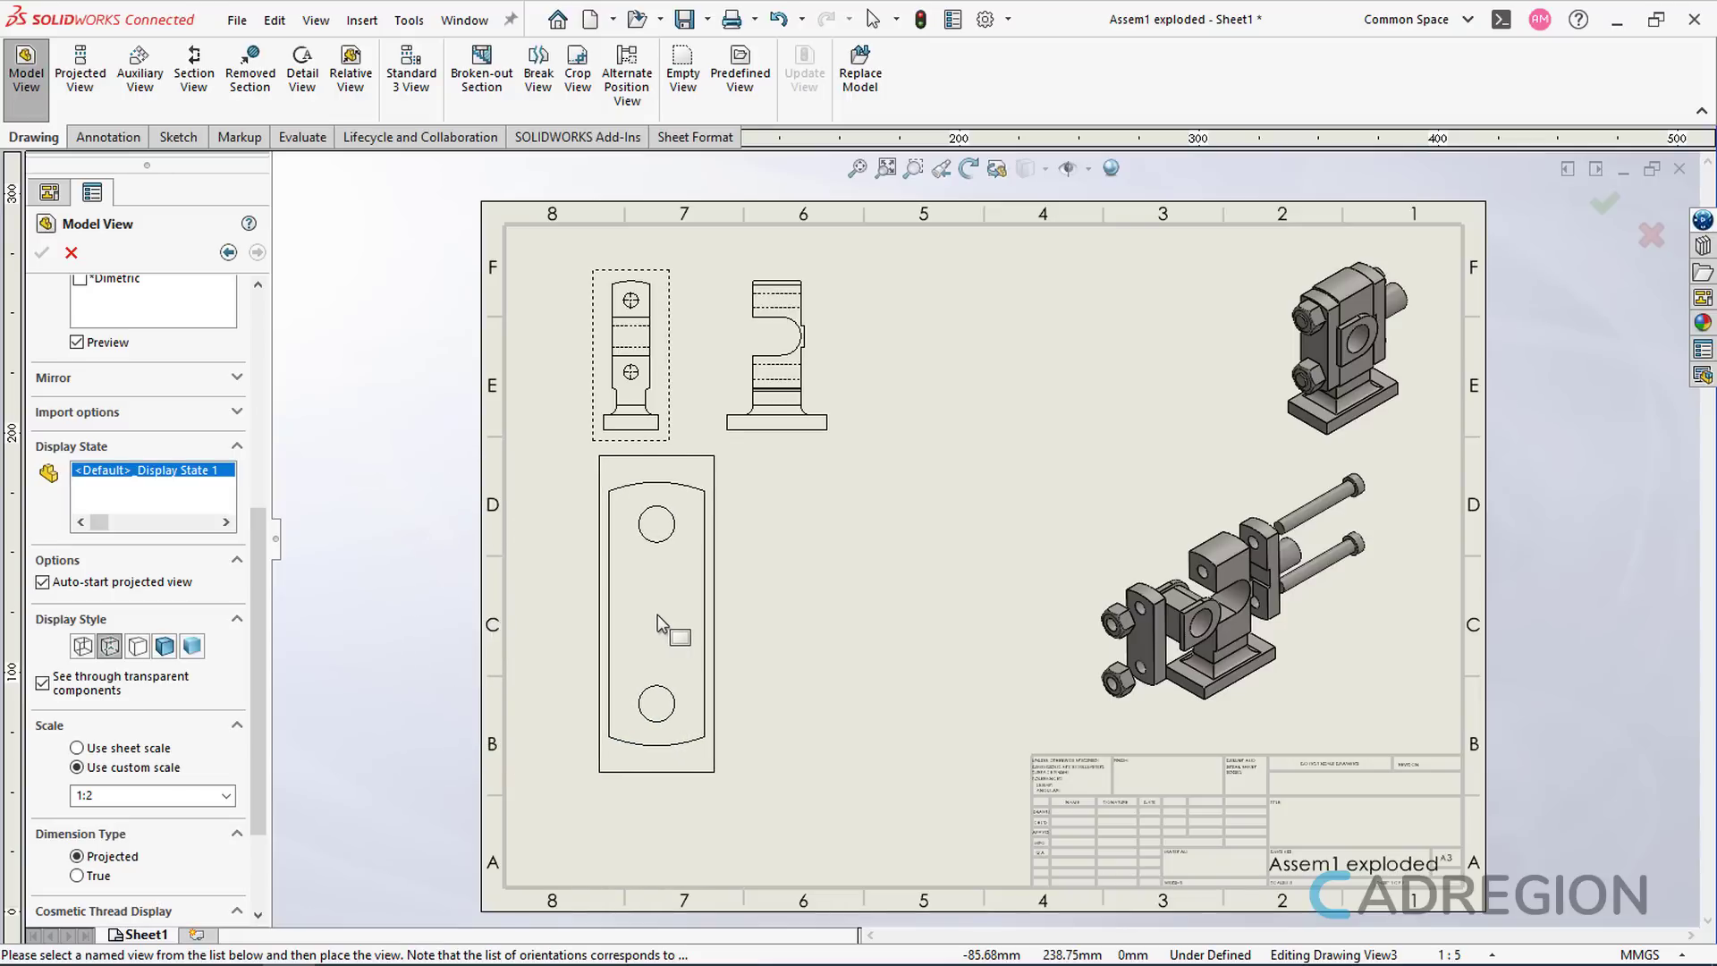
click(78, 749)
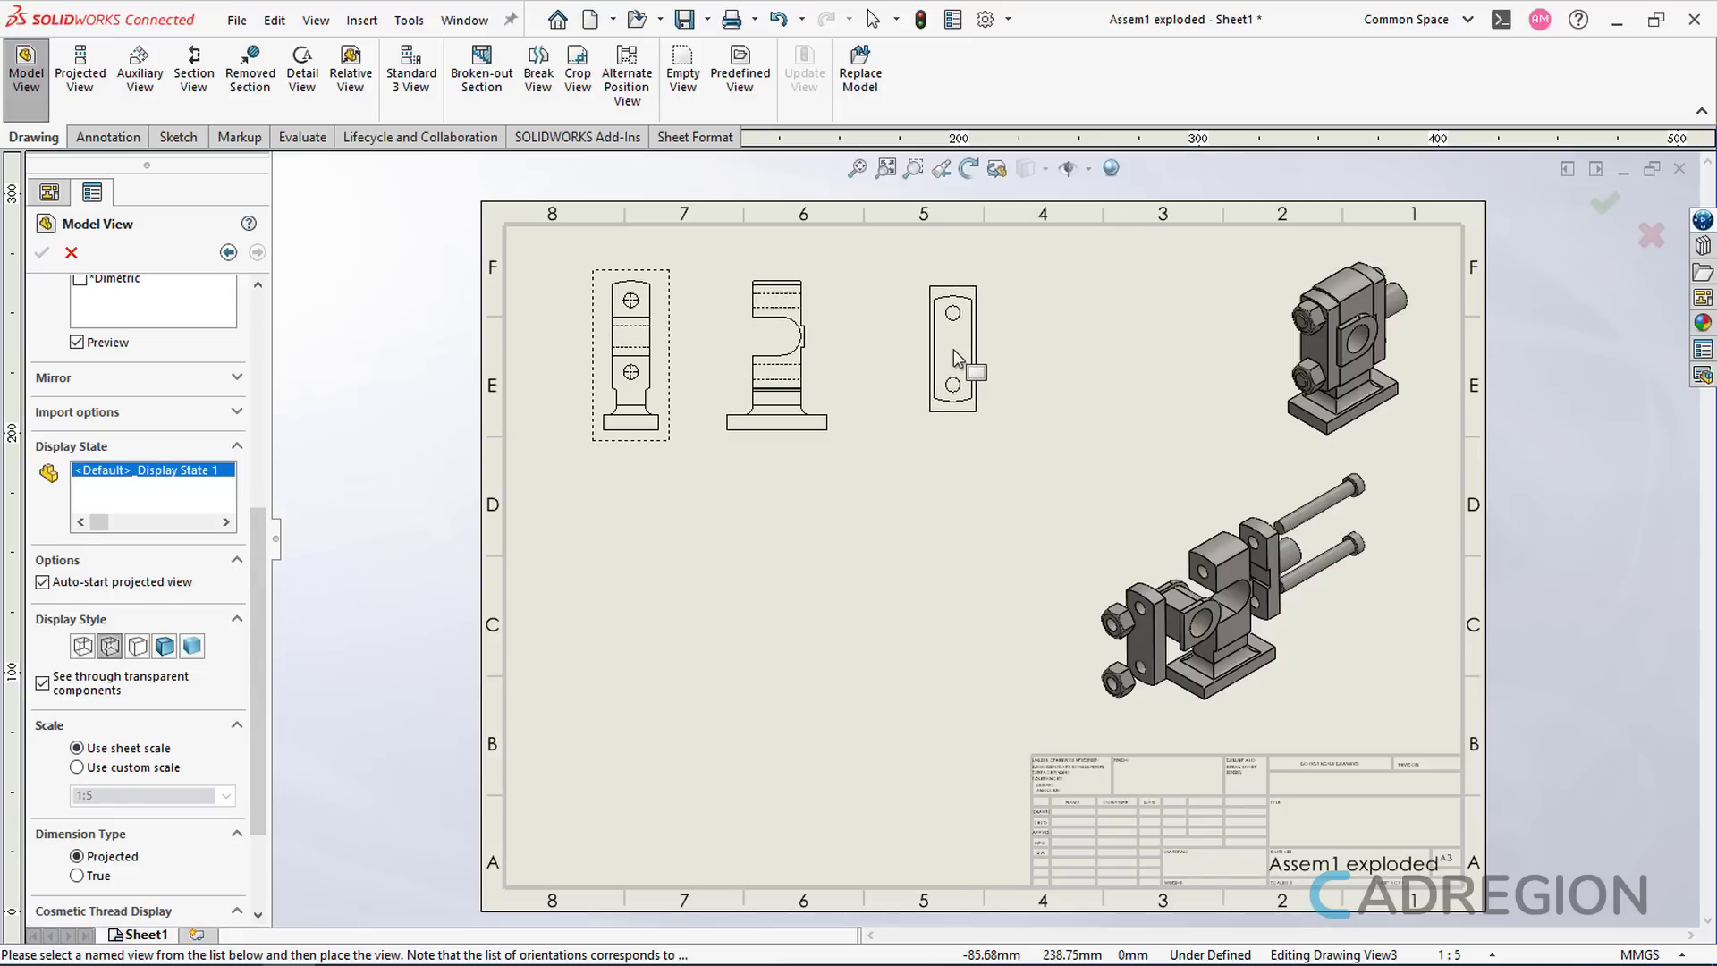
click(954, 350)
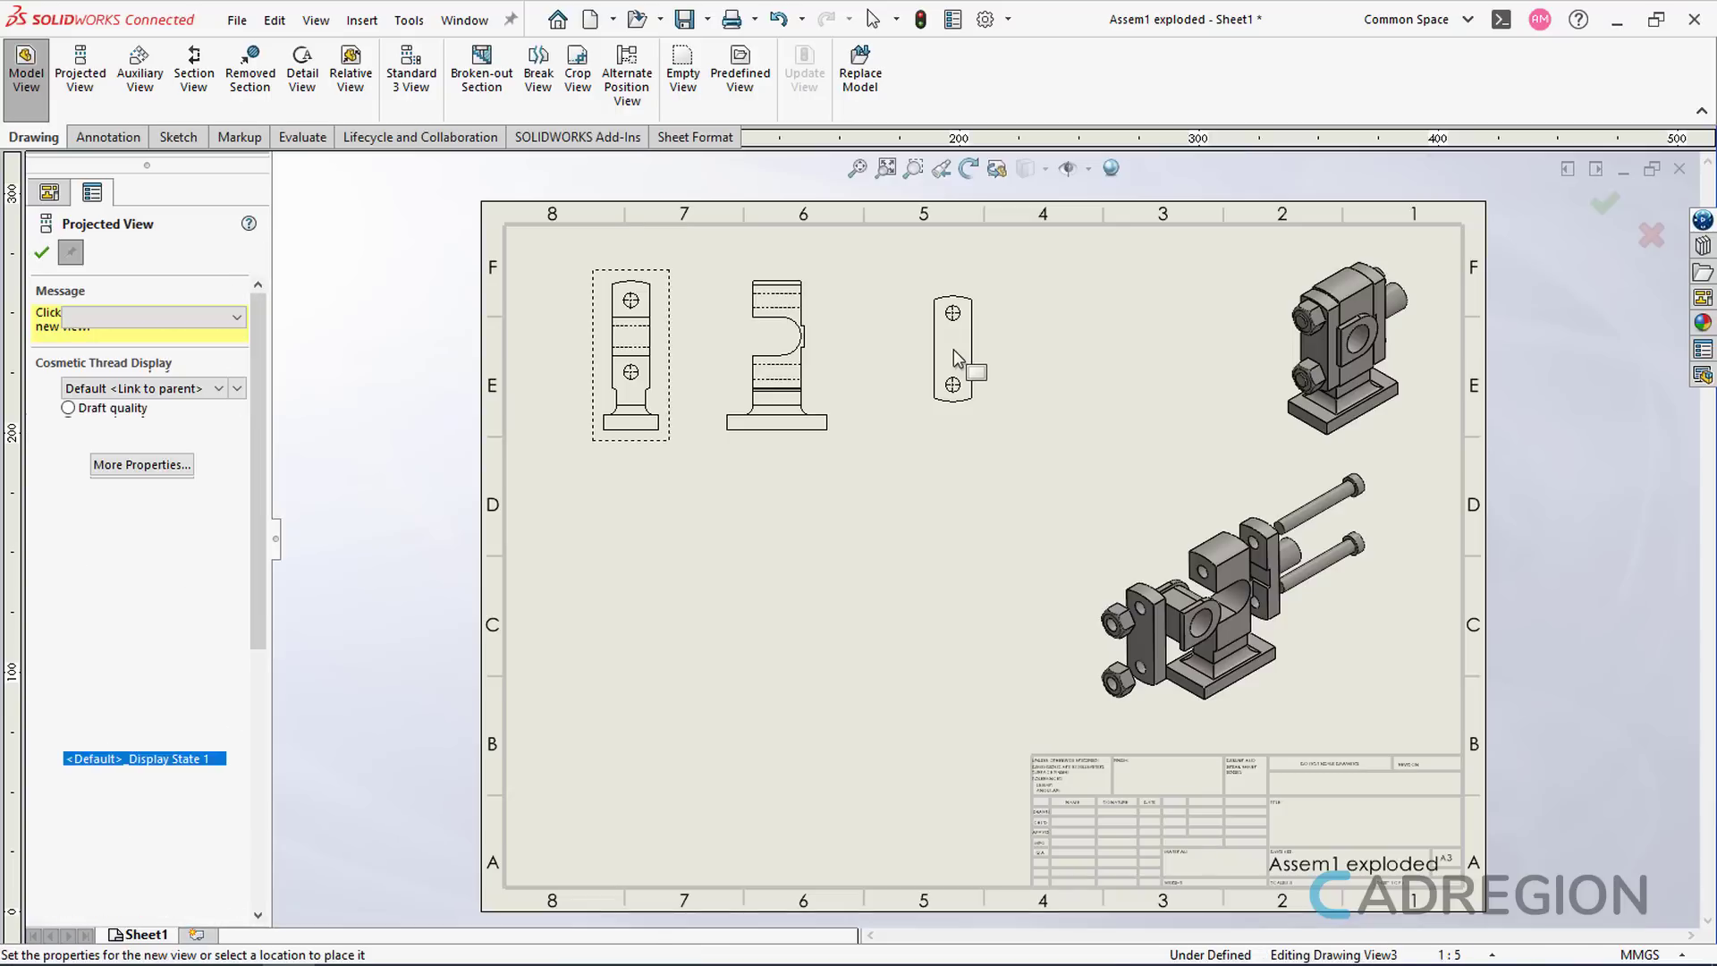
key(Escape)
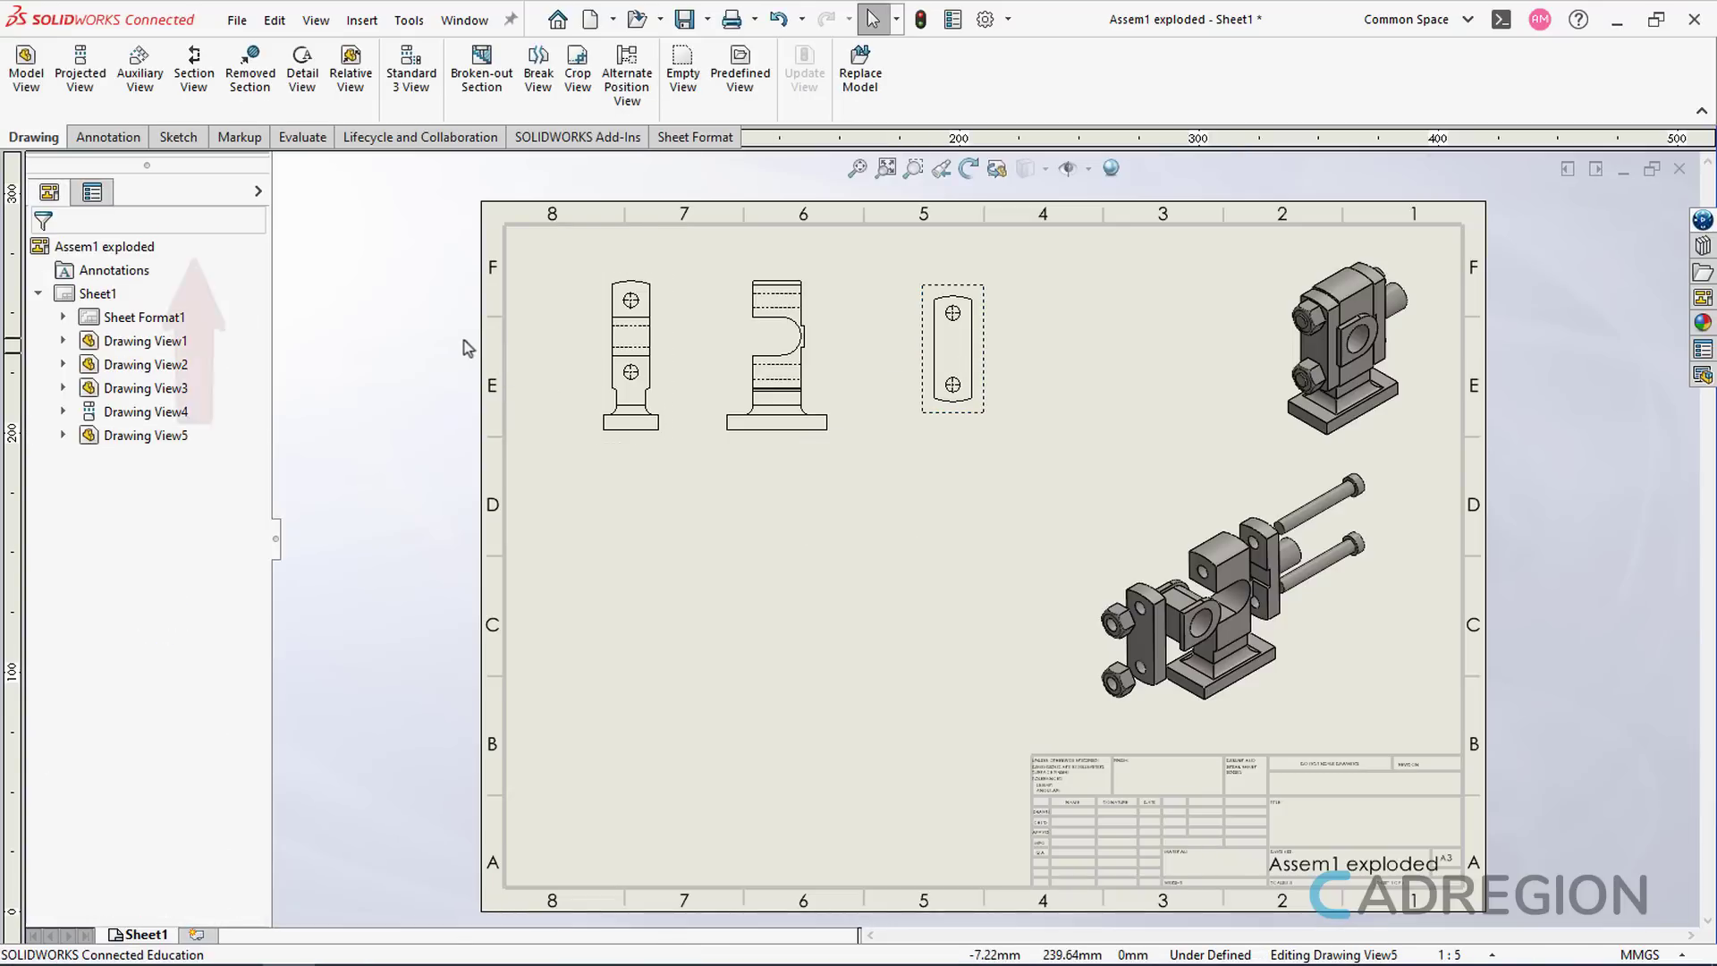
- Cut a vertical section through Part2's hole centres and place SECTION A-A to its right
click(209, 114)
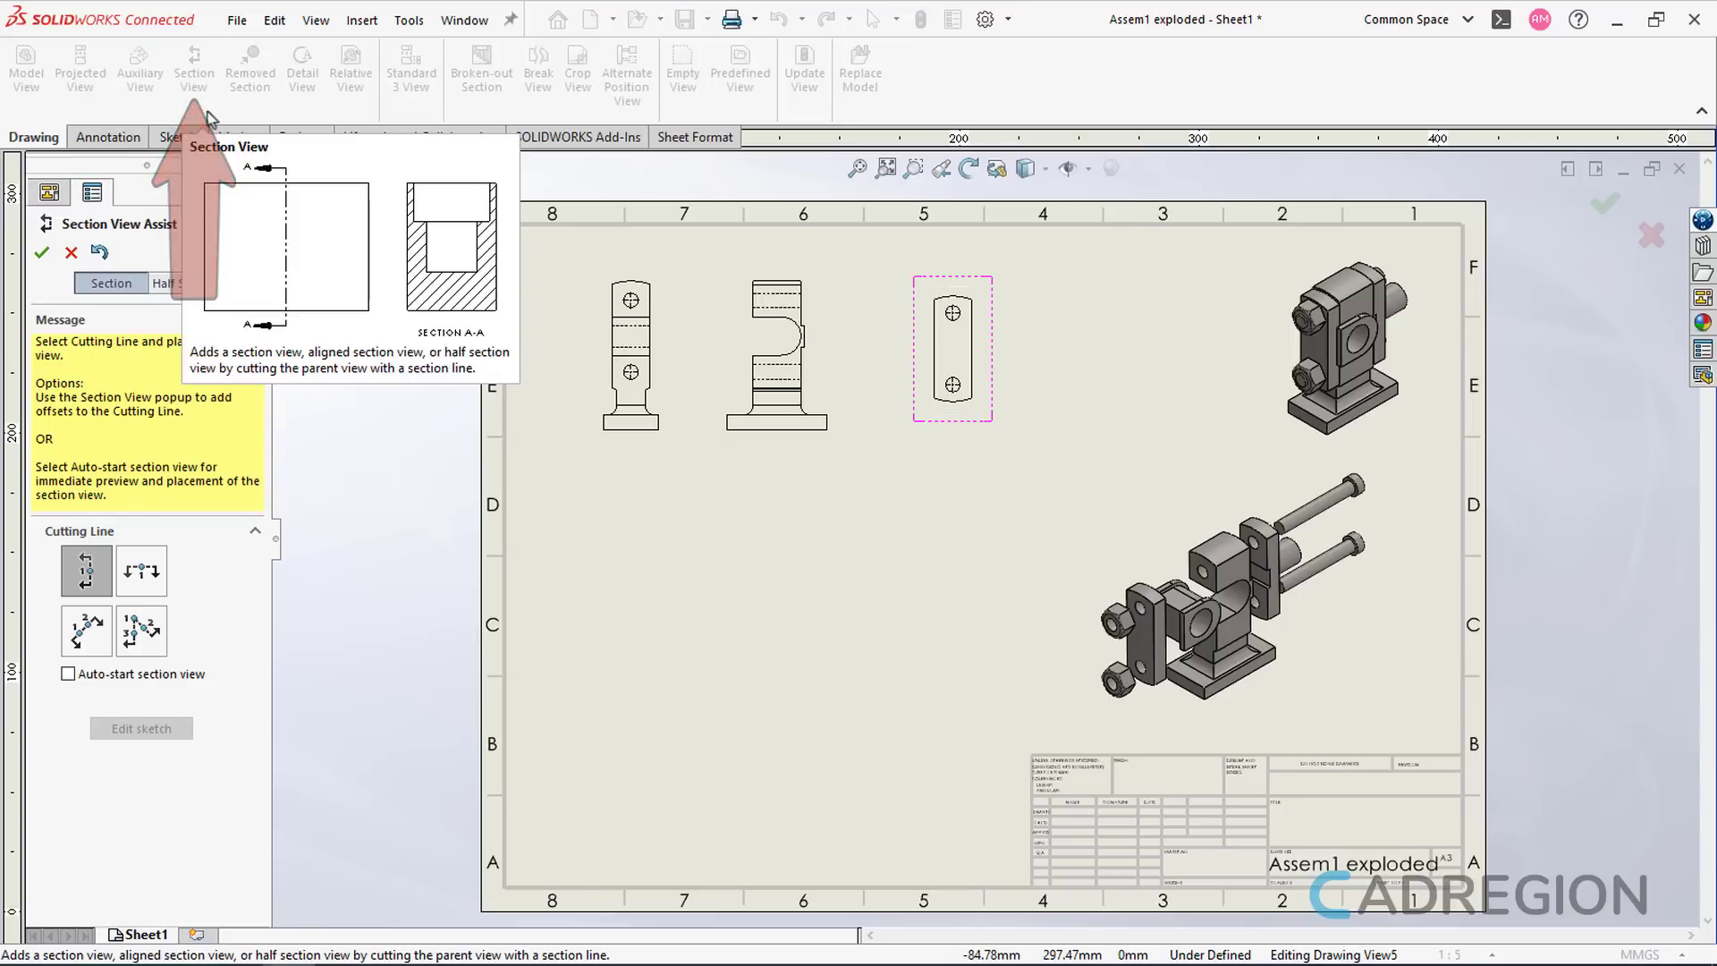
click(86, 576)
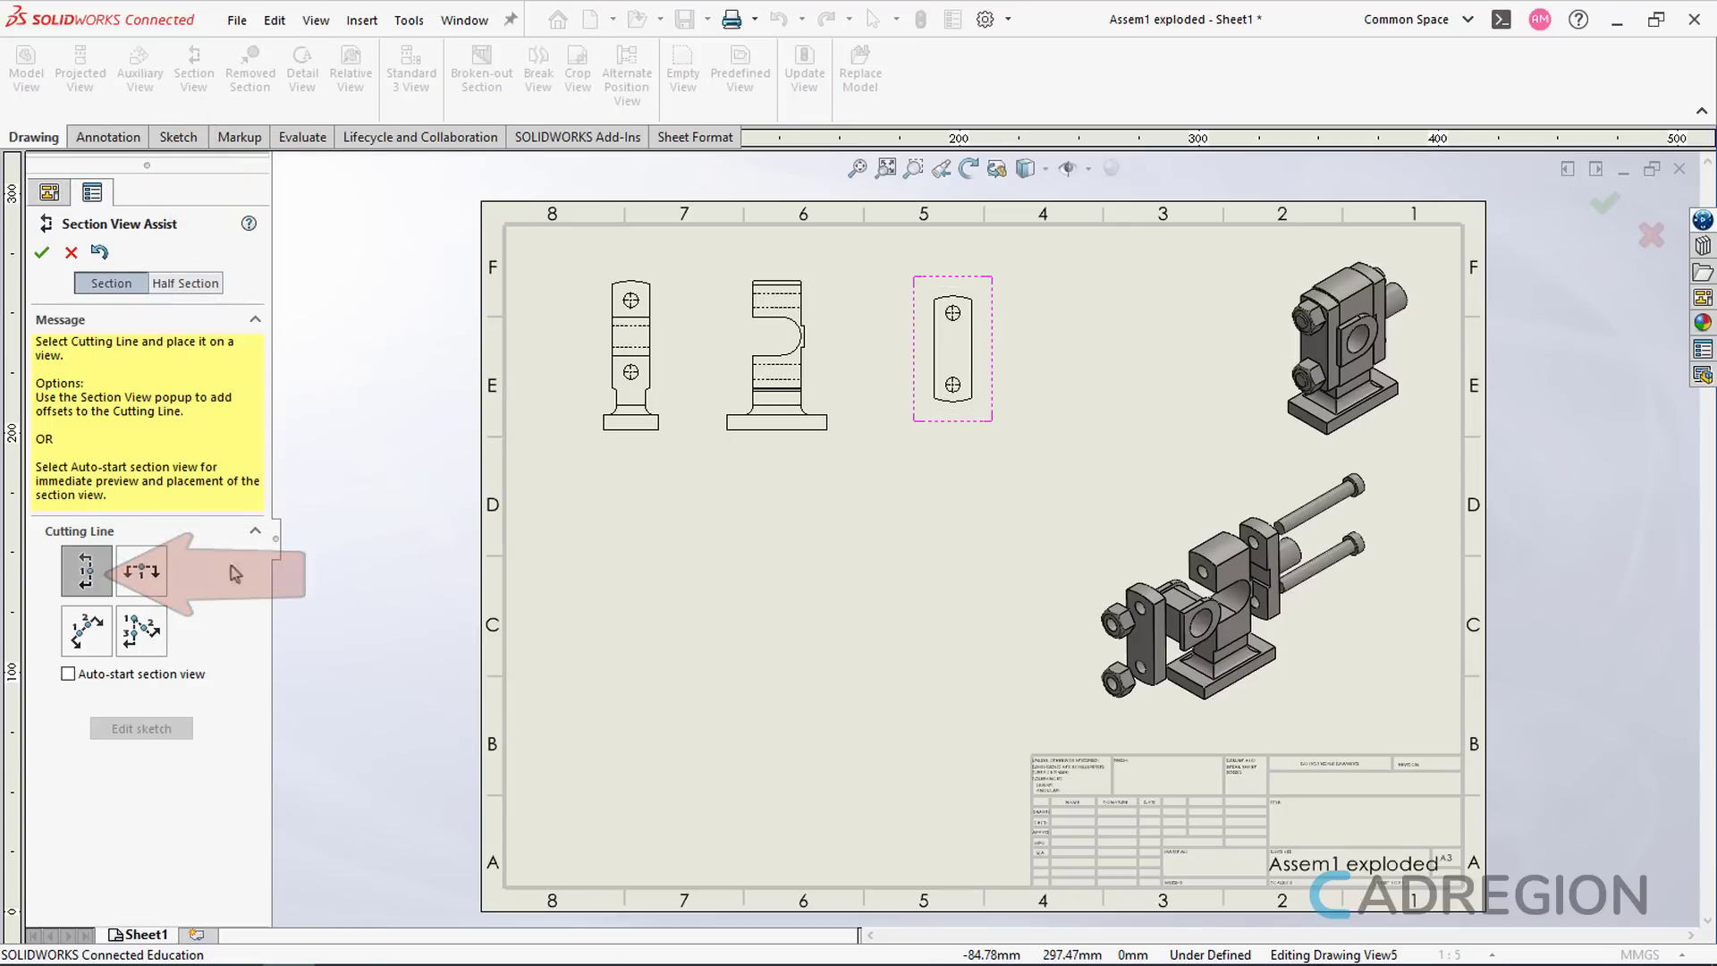
click(953, 385)
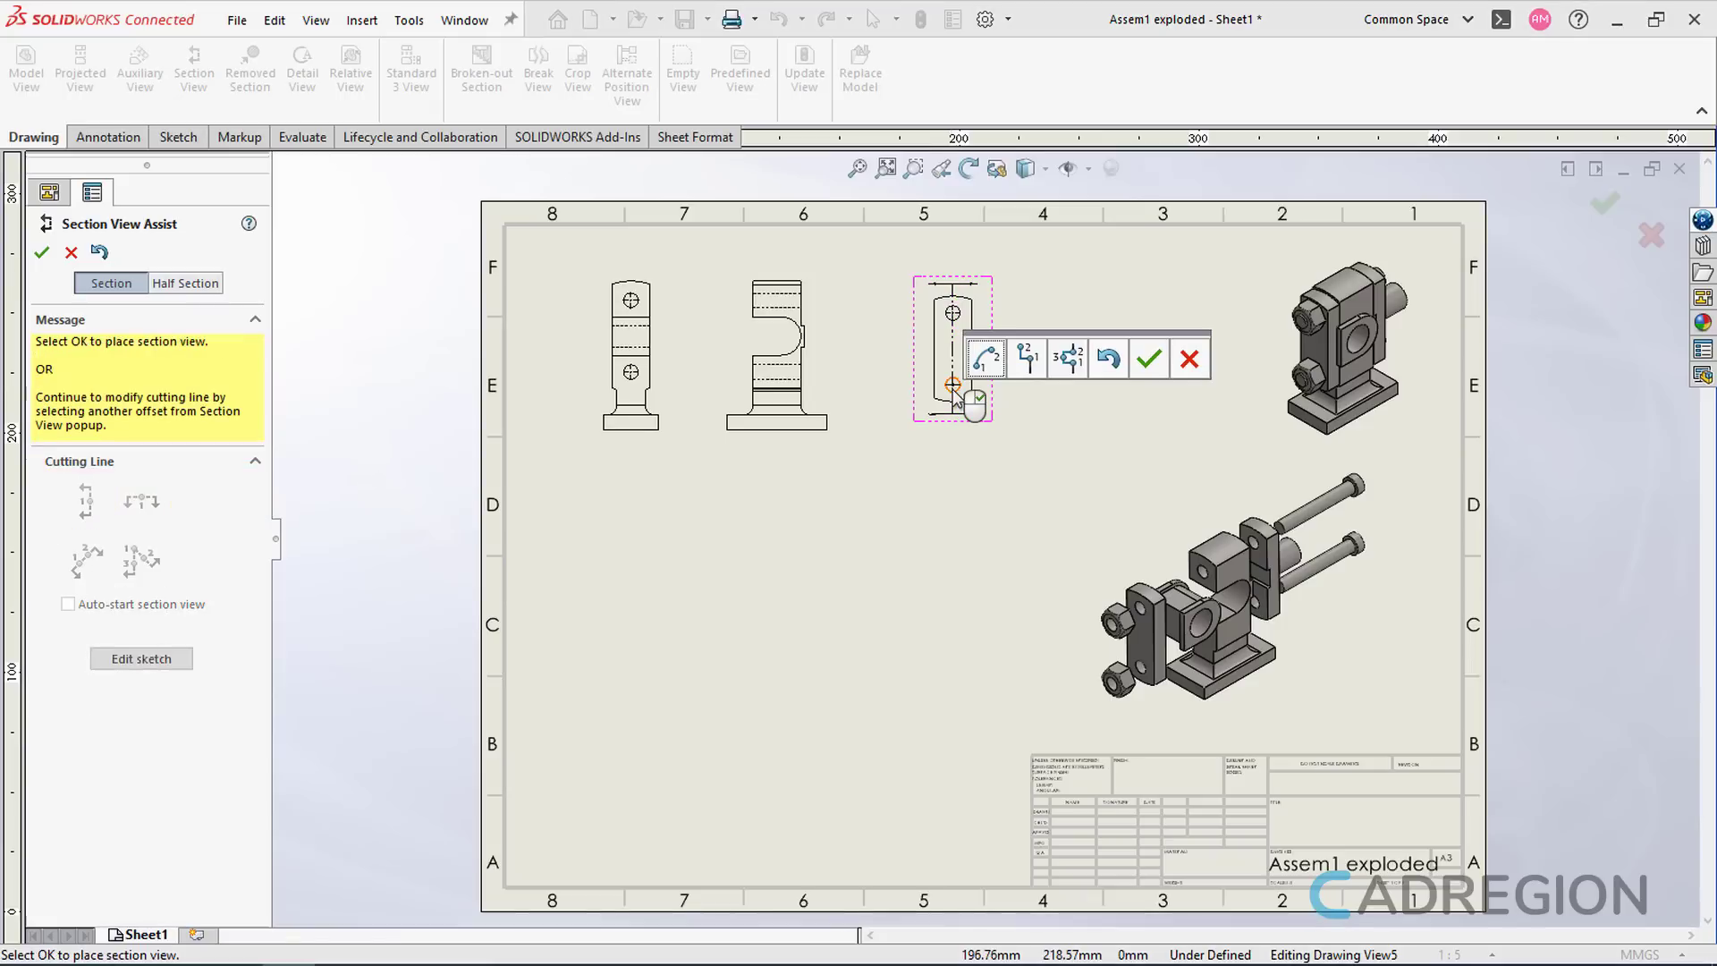
click(1149, 359)
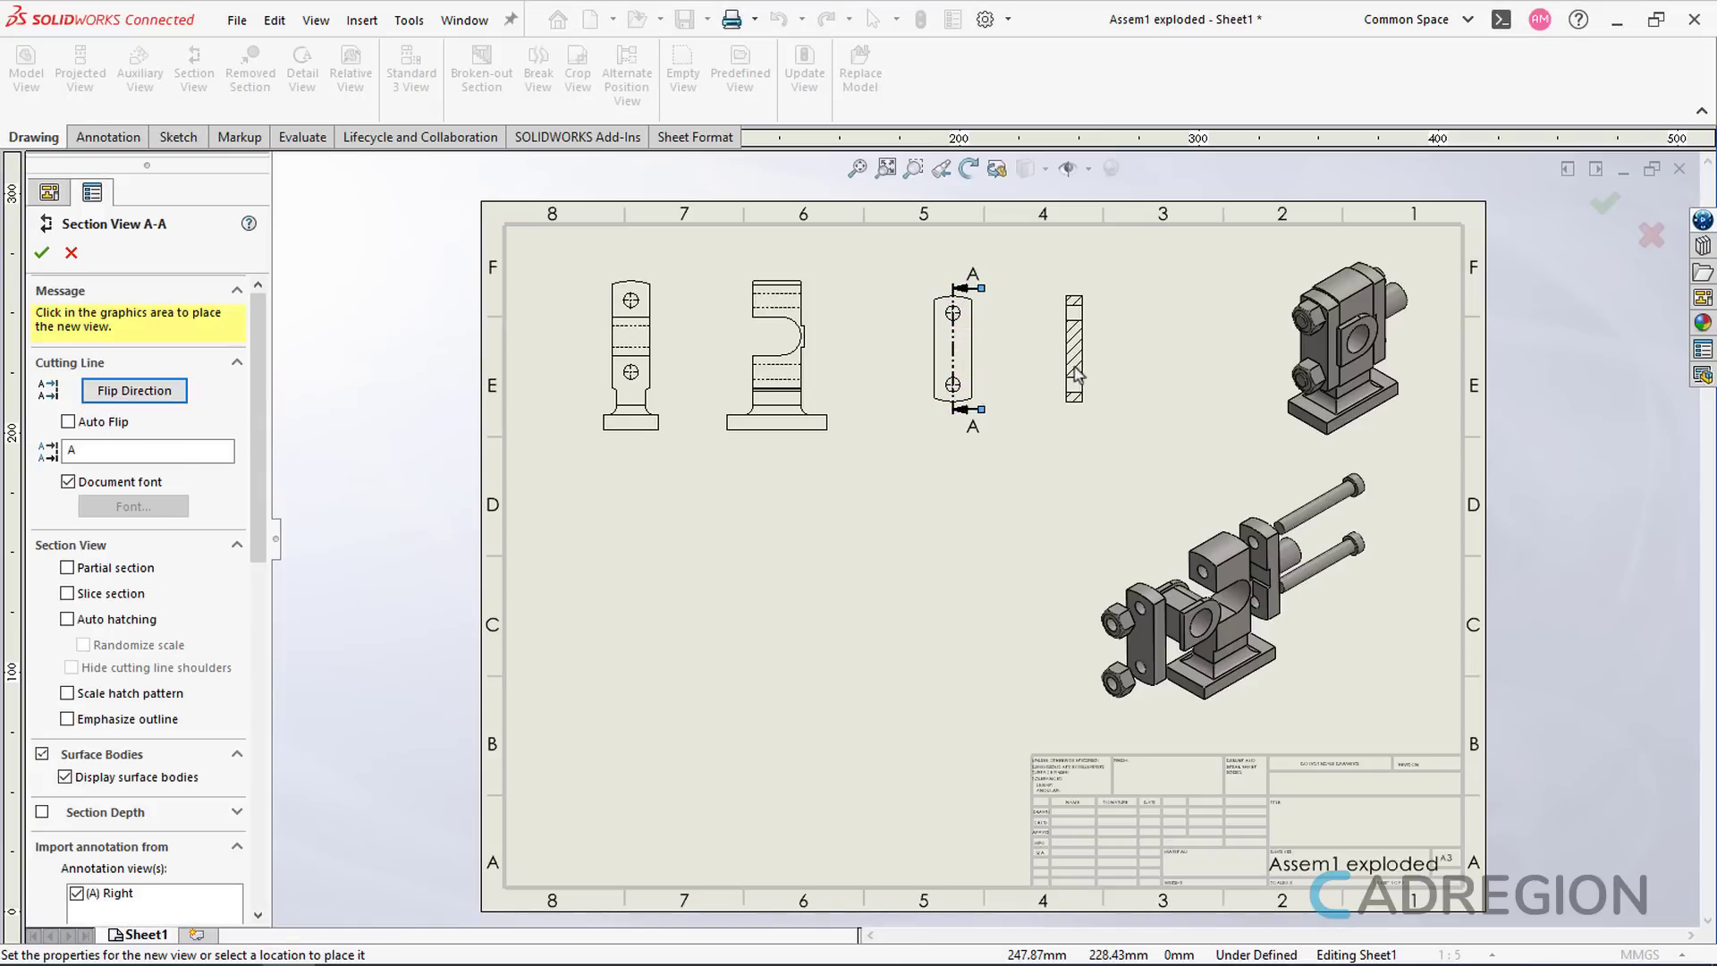
click(1077, 374)
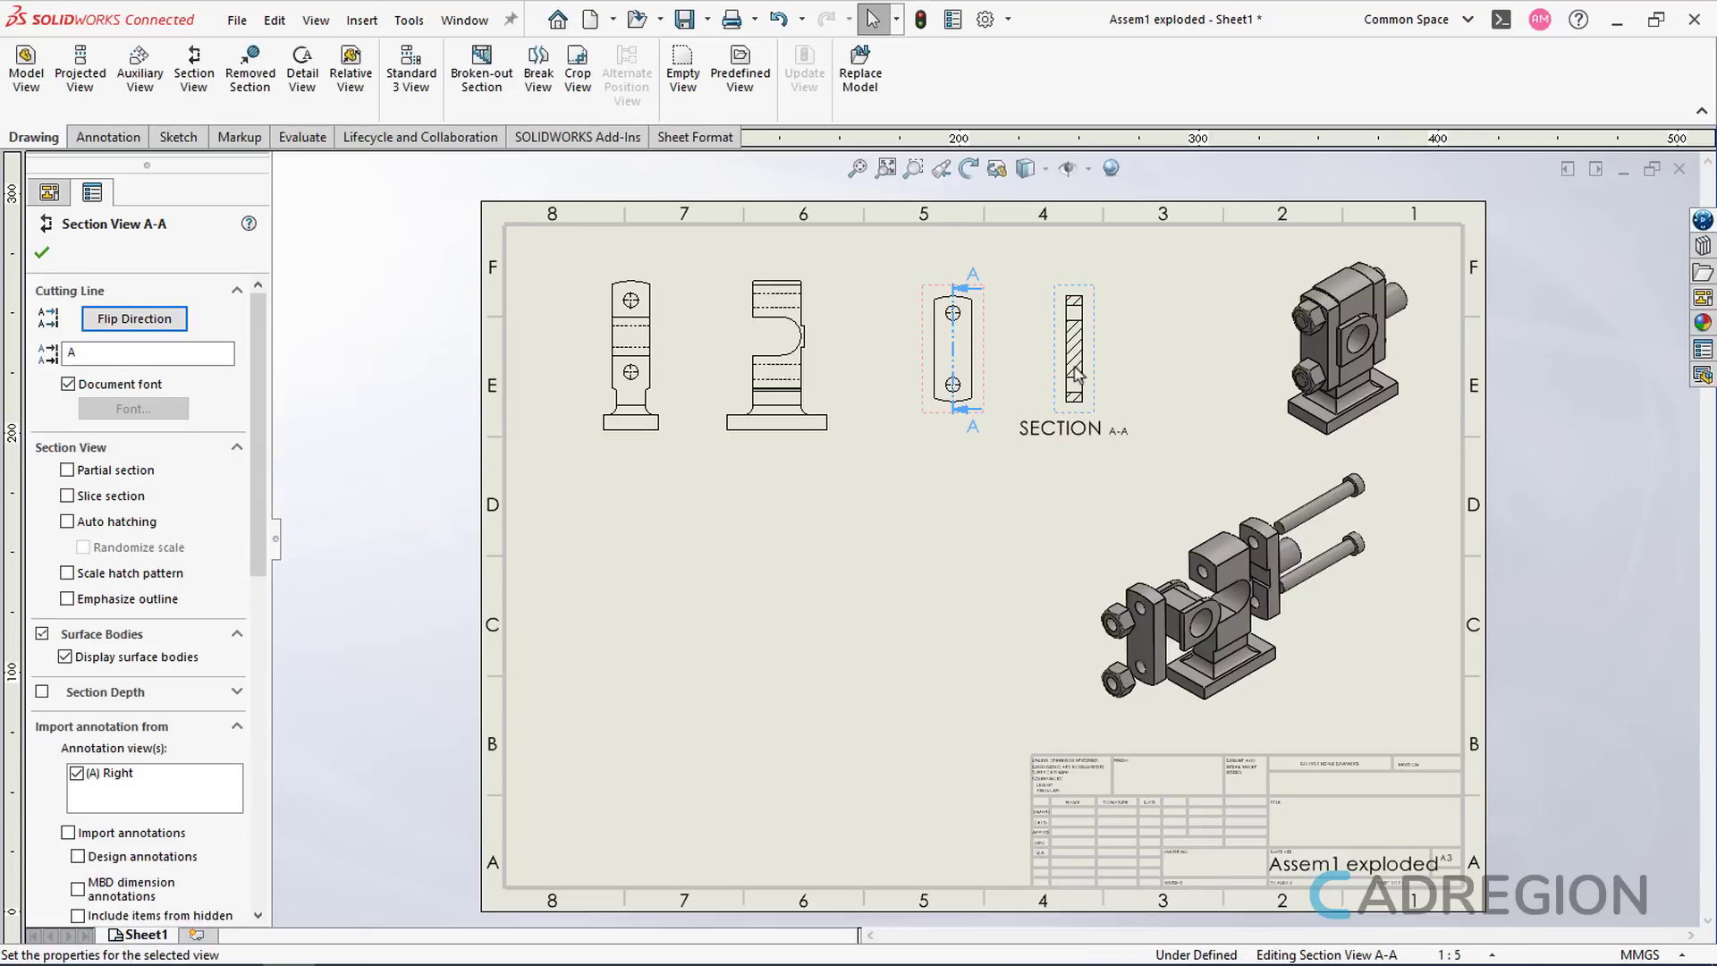
click(862, 504)
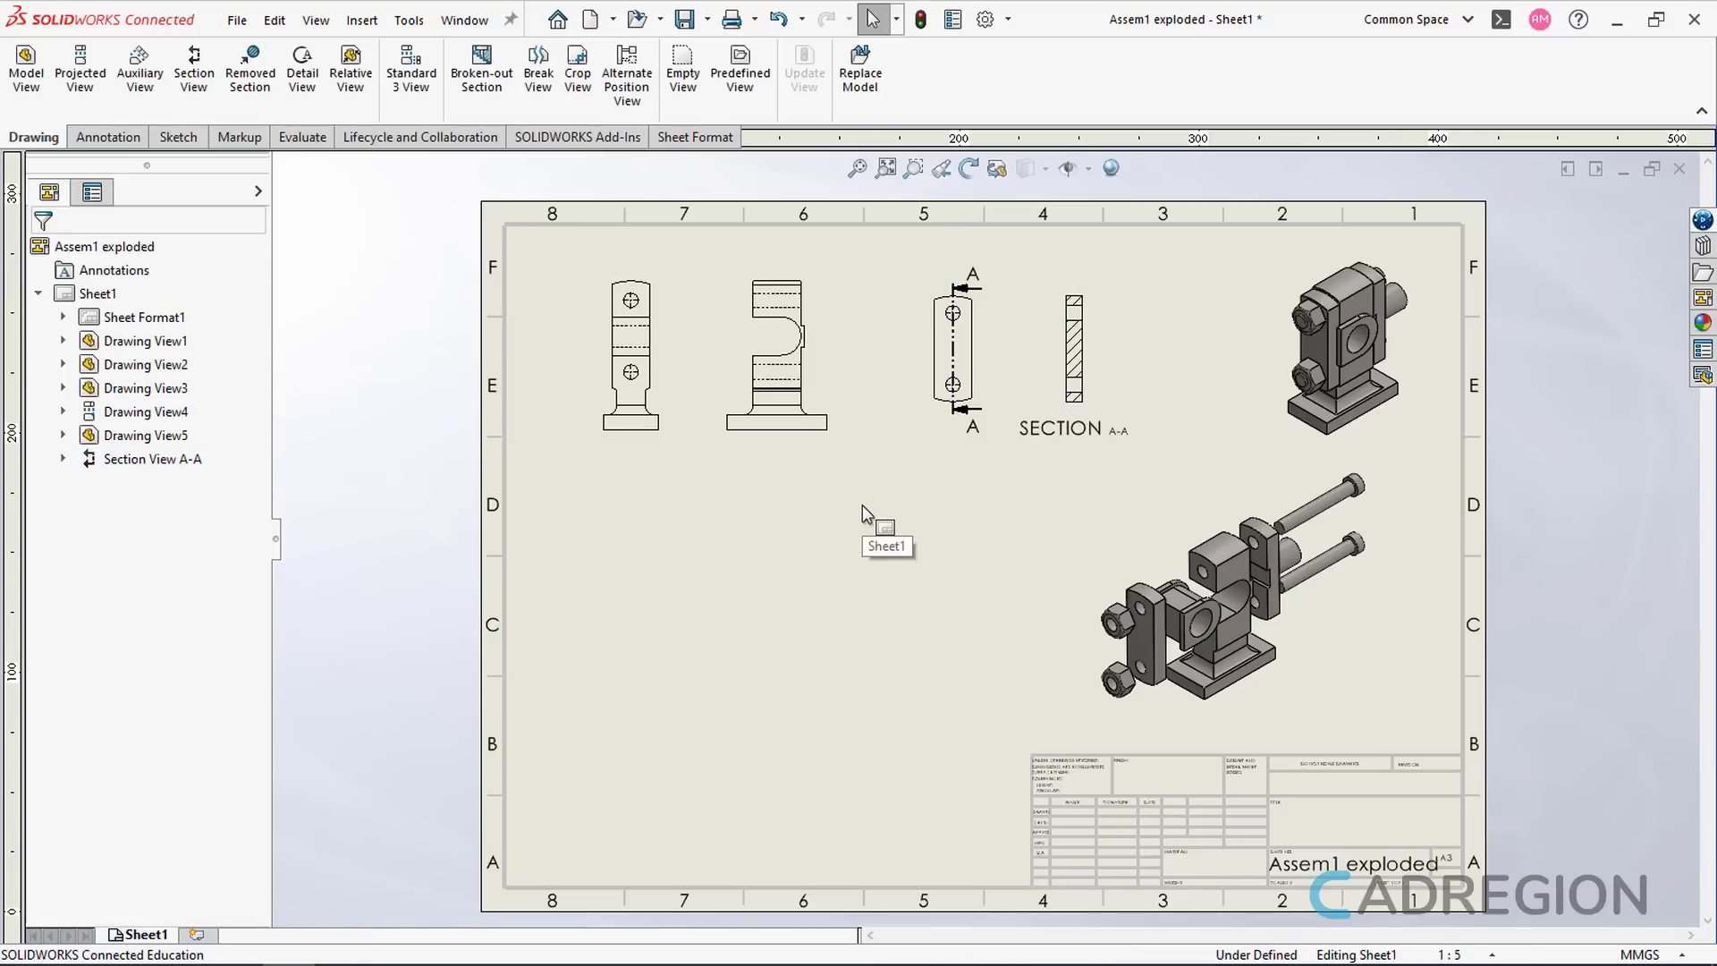